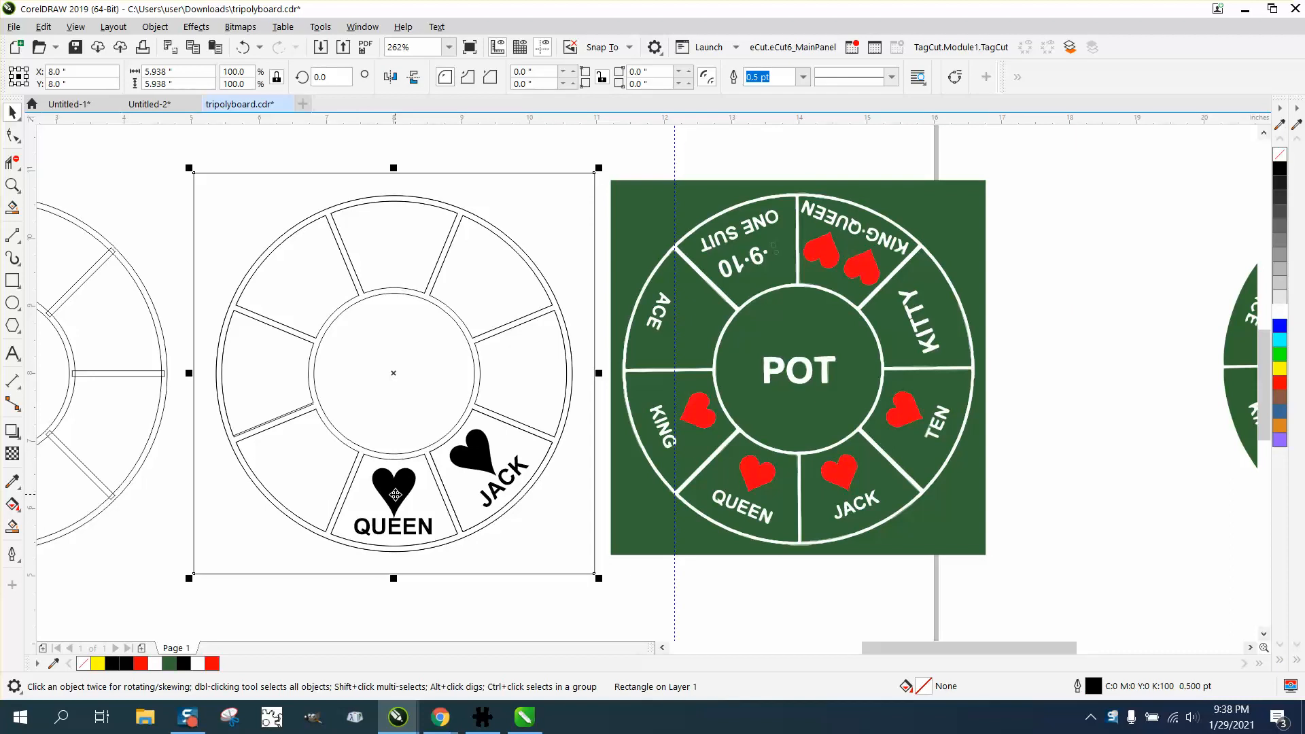
Recolour the black hearts in the QUEEN and JACK segments of the outlined wheel red.
{"action": "left_click", "coordinate": [332, 602]}
{"action": "left_click_drag", "start_coordinate": [339, 549], "coordinate": [430, 464]}
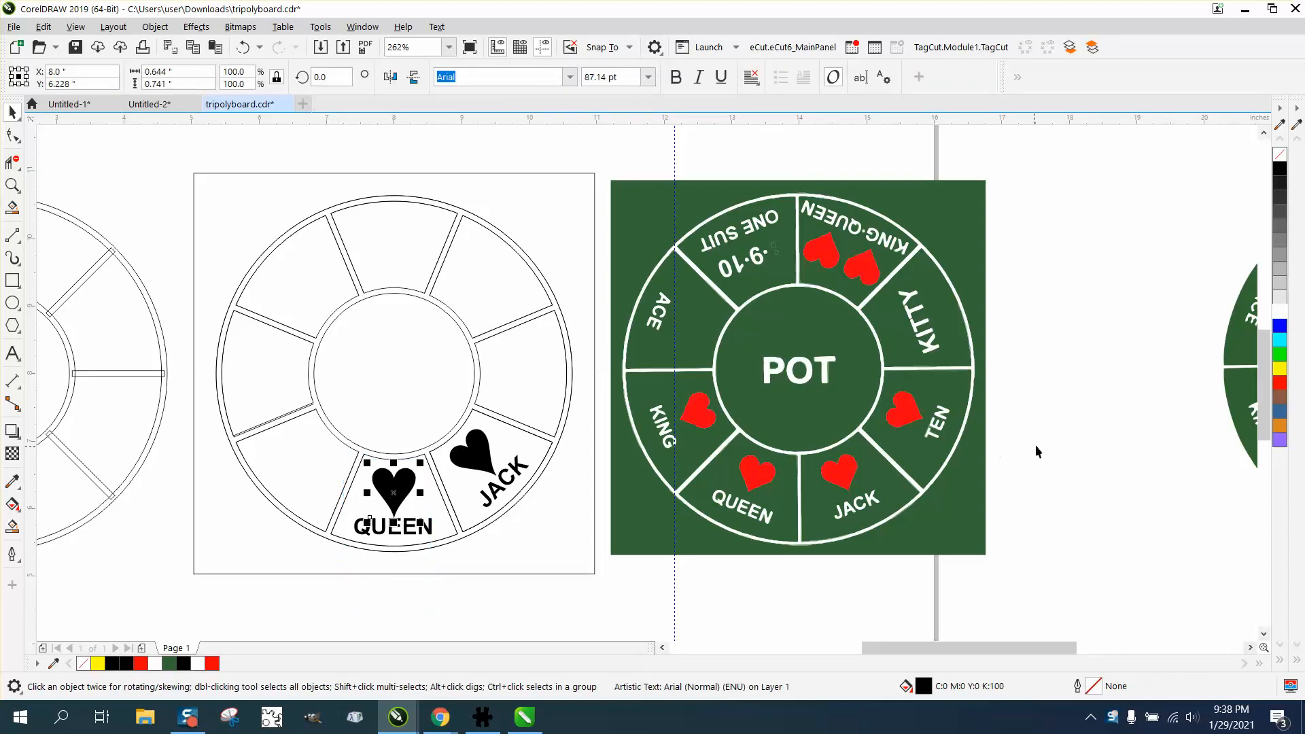
{"action": "left_click", "coordinate": [1279, 382]}
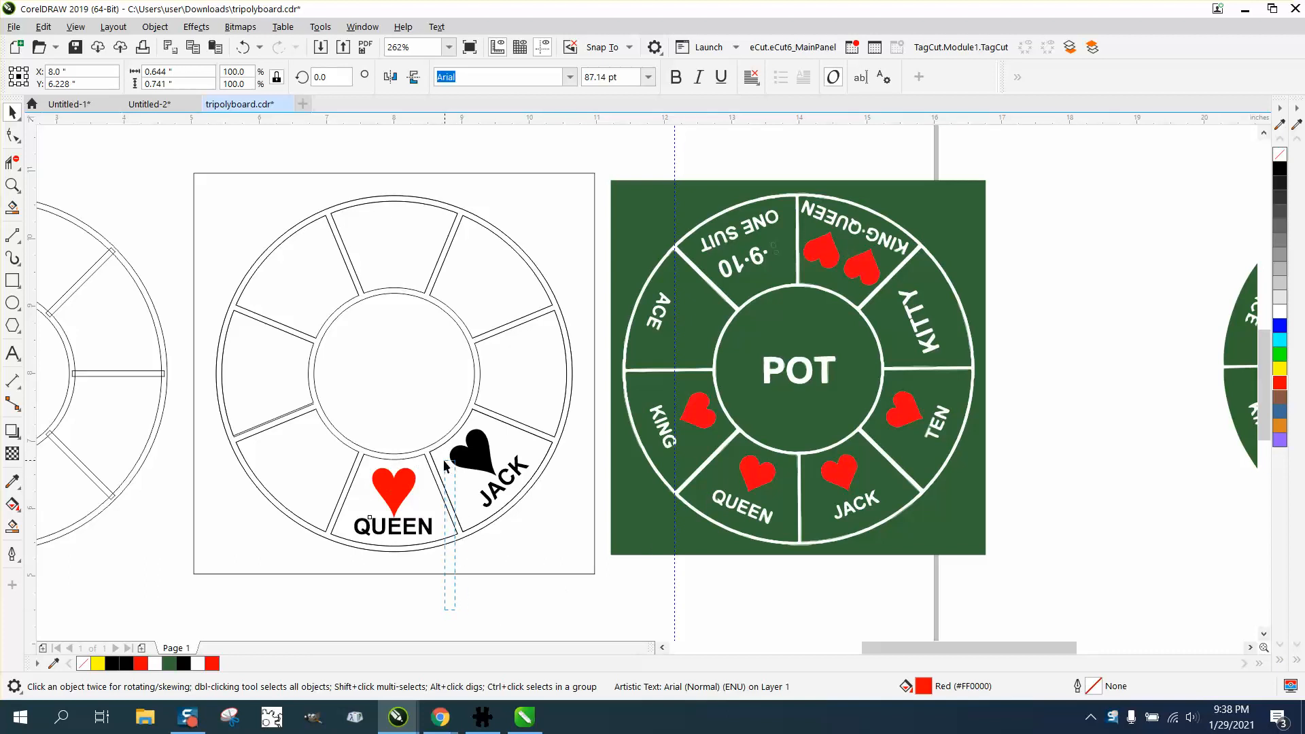
{"action": "left_click", "coordinate": [437, 581]}
{"action": "left_click_drag", "start_coordinate": [441, 503], "coordinate": [506, 420]}
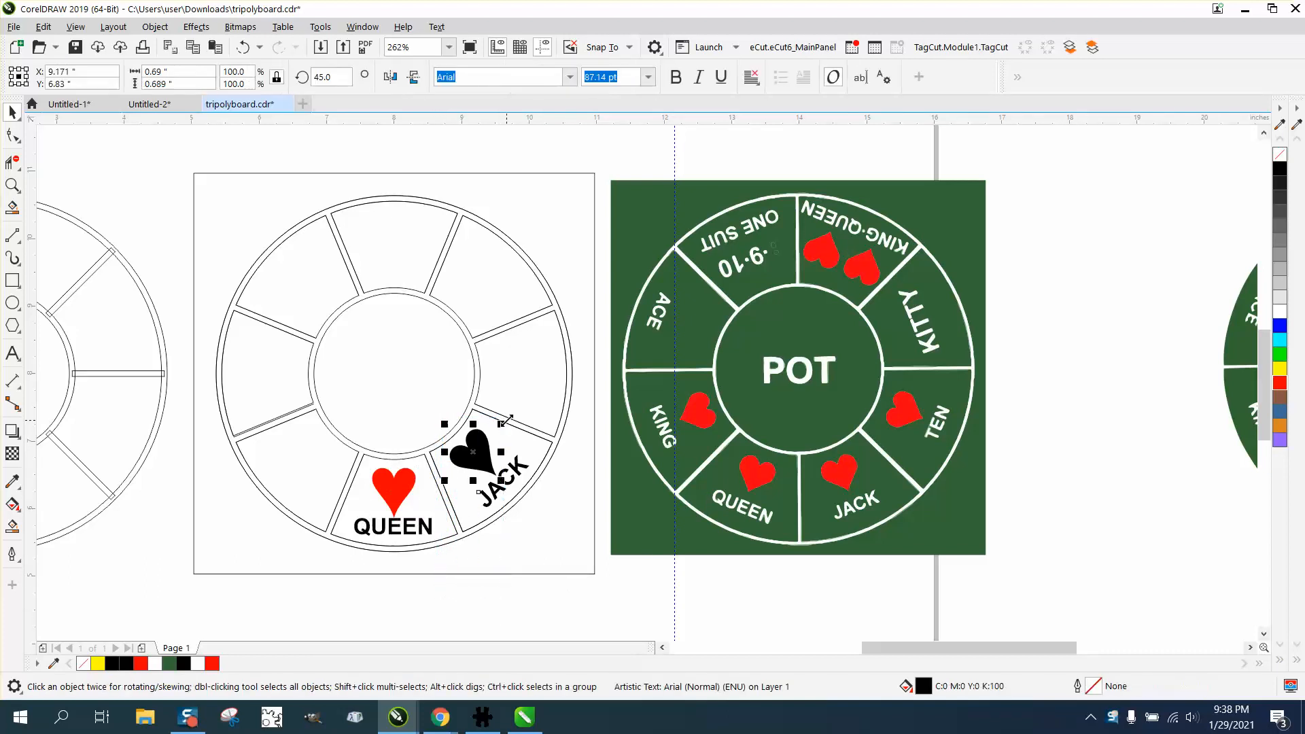
{"action": "left_click", "coordinate": [1279, 397]}
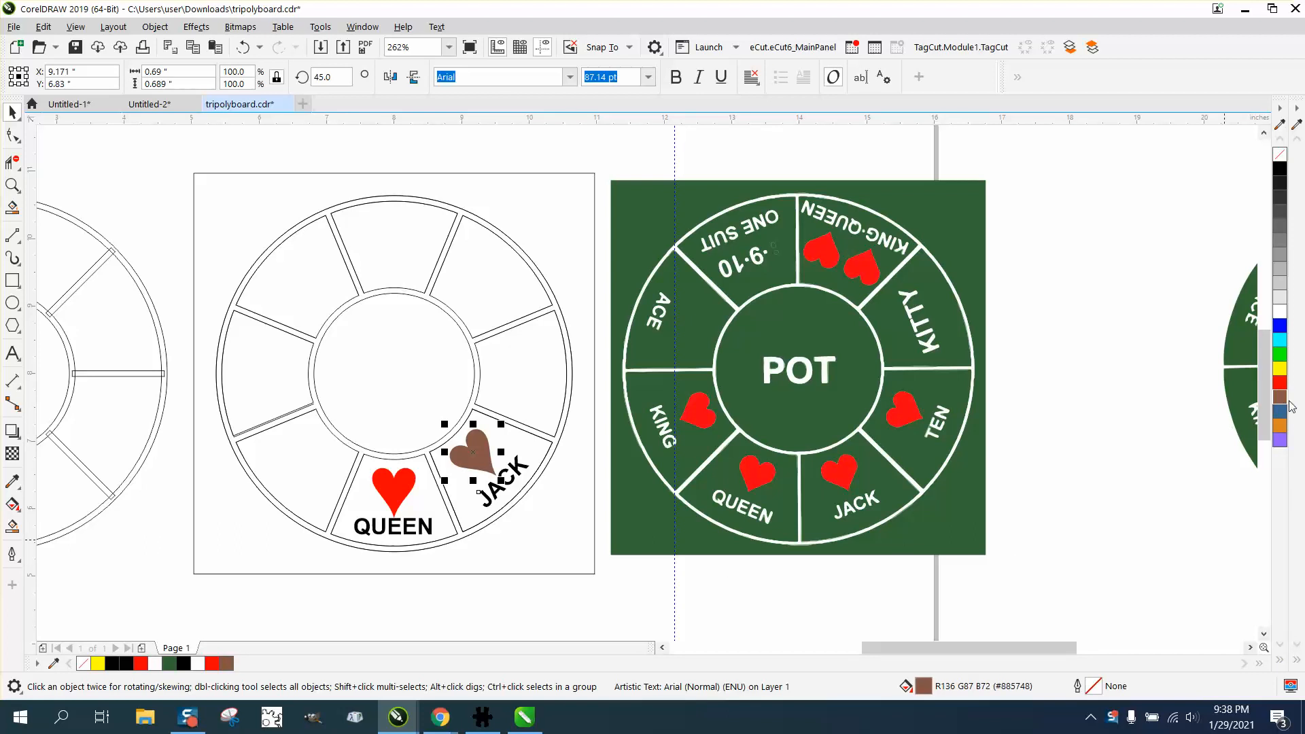
{"action": "left_click", "coordinate": [1280, 383]}
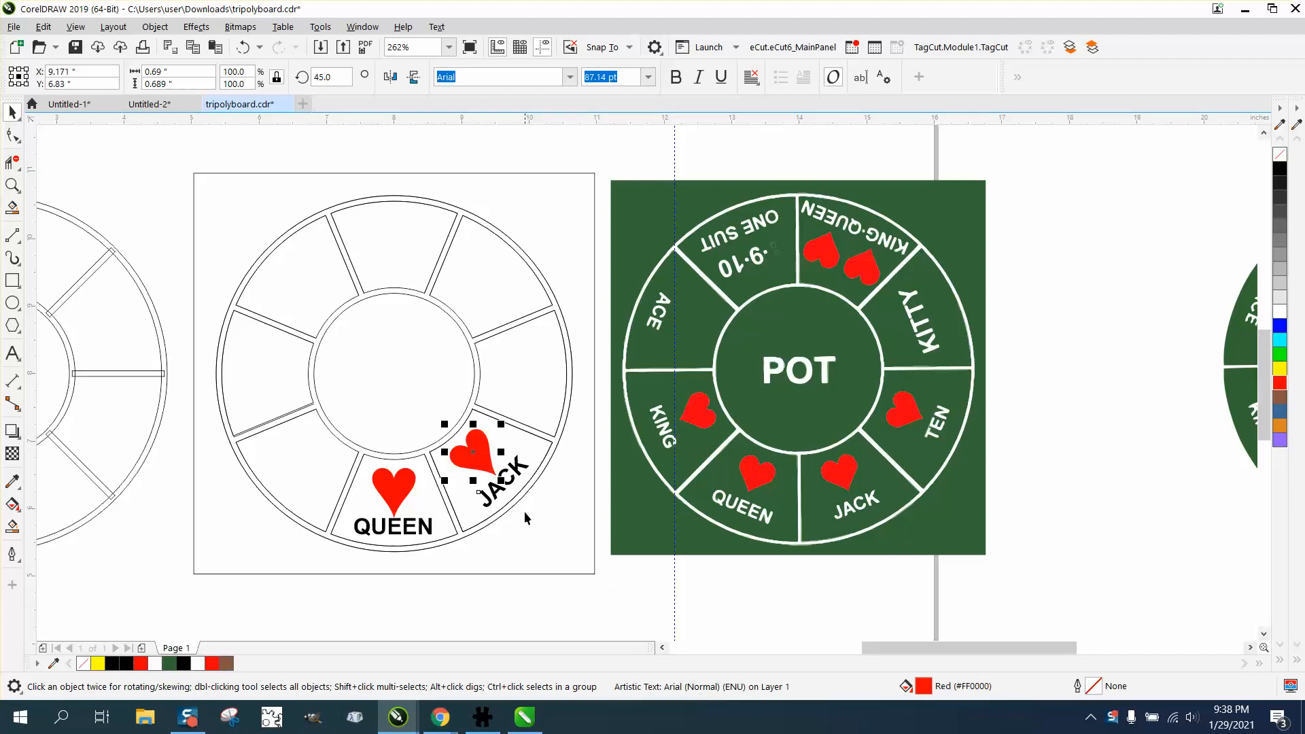
Change the JACK and QUEEN labels on the outlined wheel to white.
{"action": "left_click", "coordinate": [527, 471]}
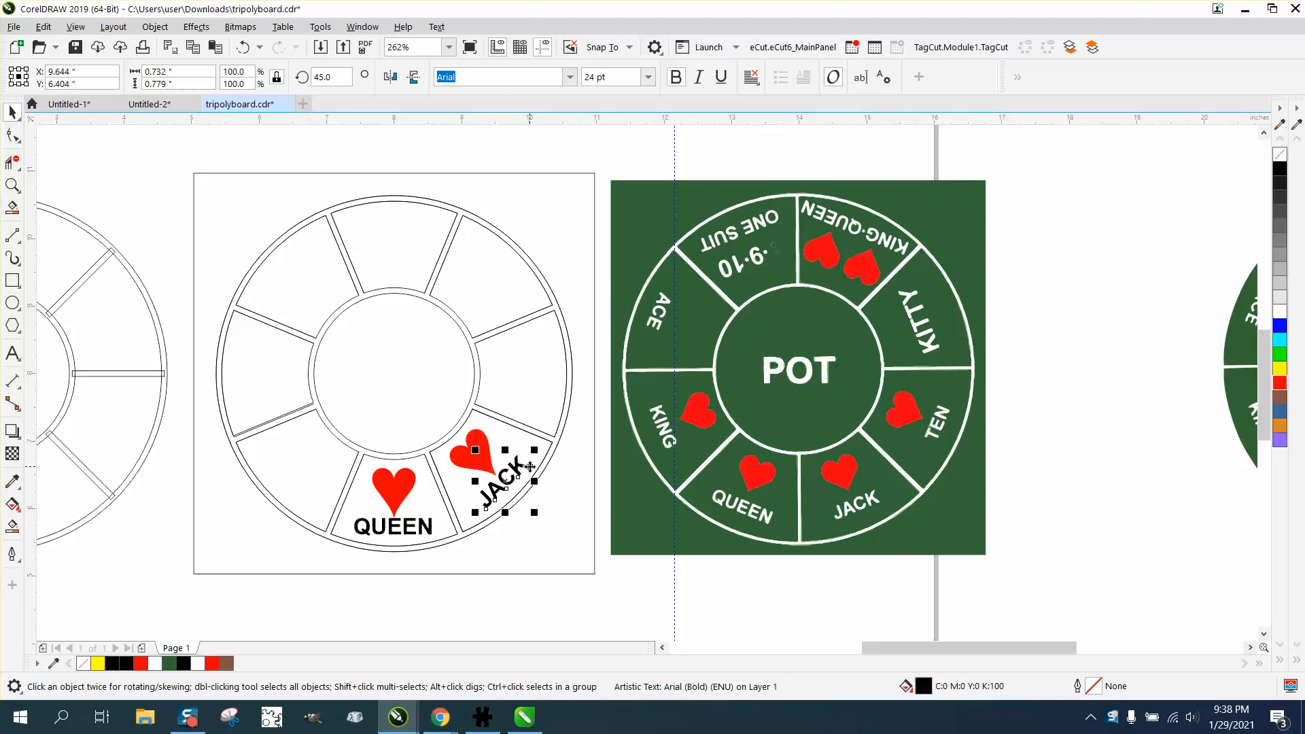
{"action": "left_click", "coordinate": [1279, 312]}
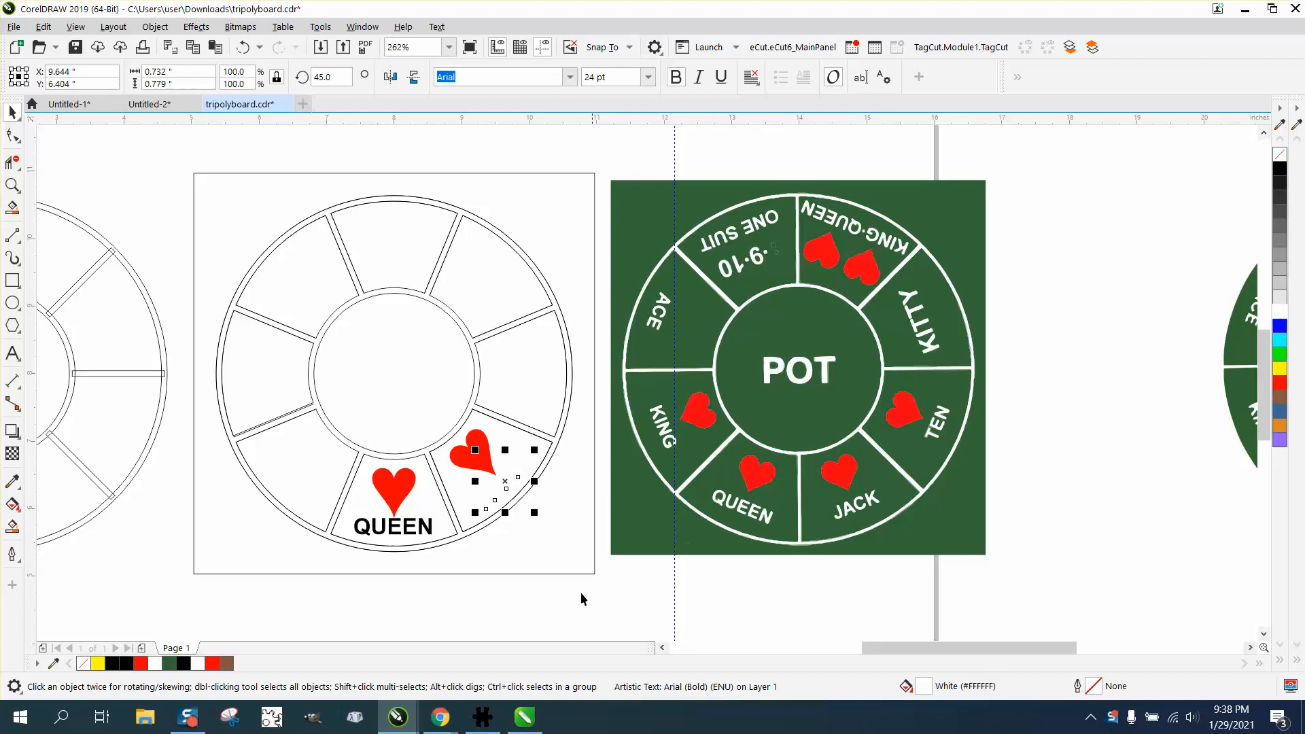
{"action": "left_click", "coordinate": [430, 529]}
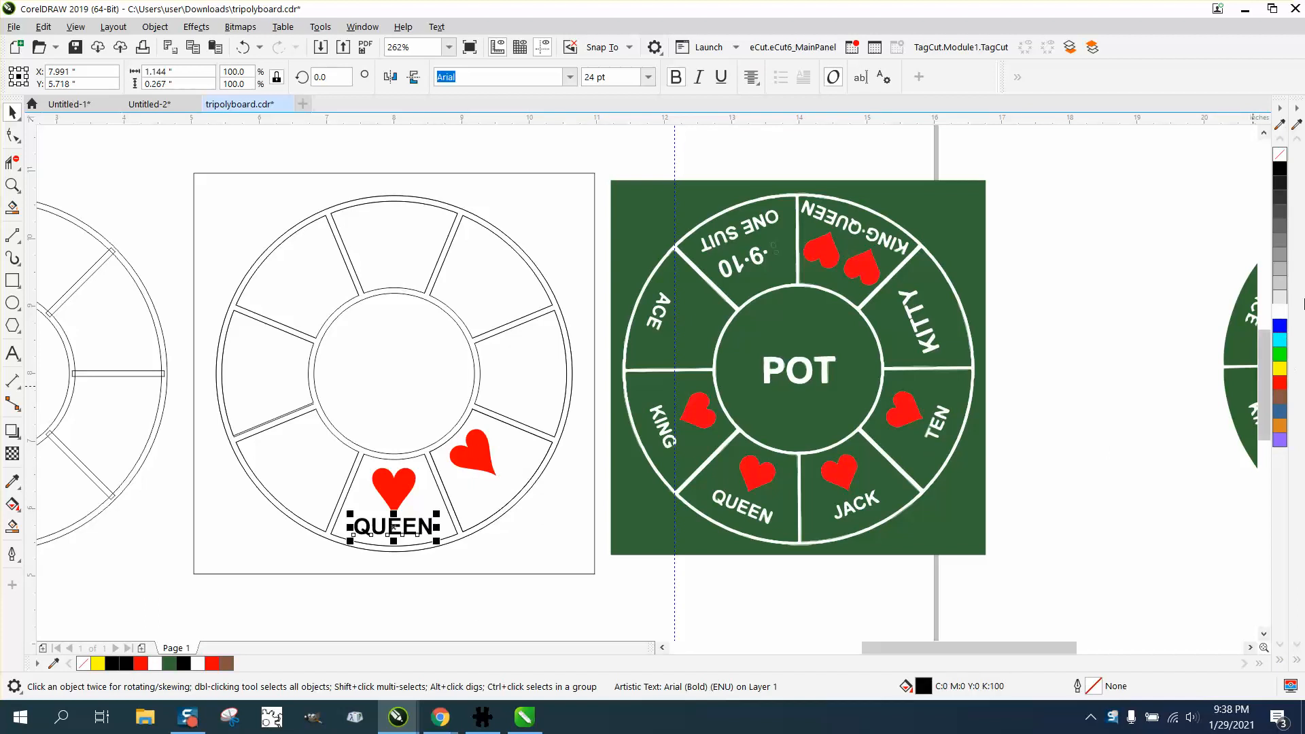
{"action": "left_click", "coordinate": [1279, 310]}
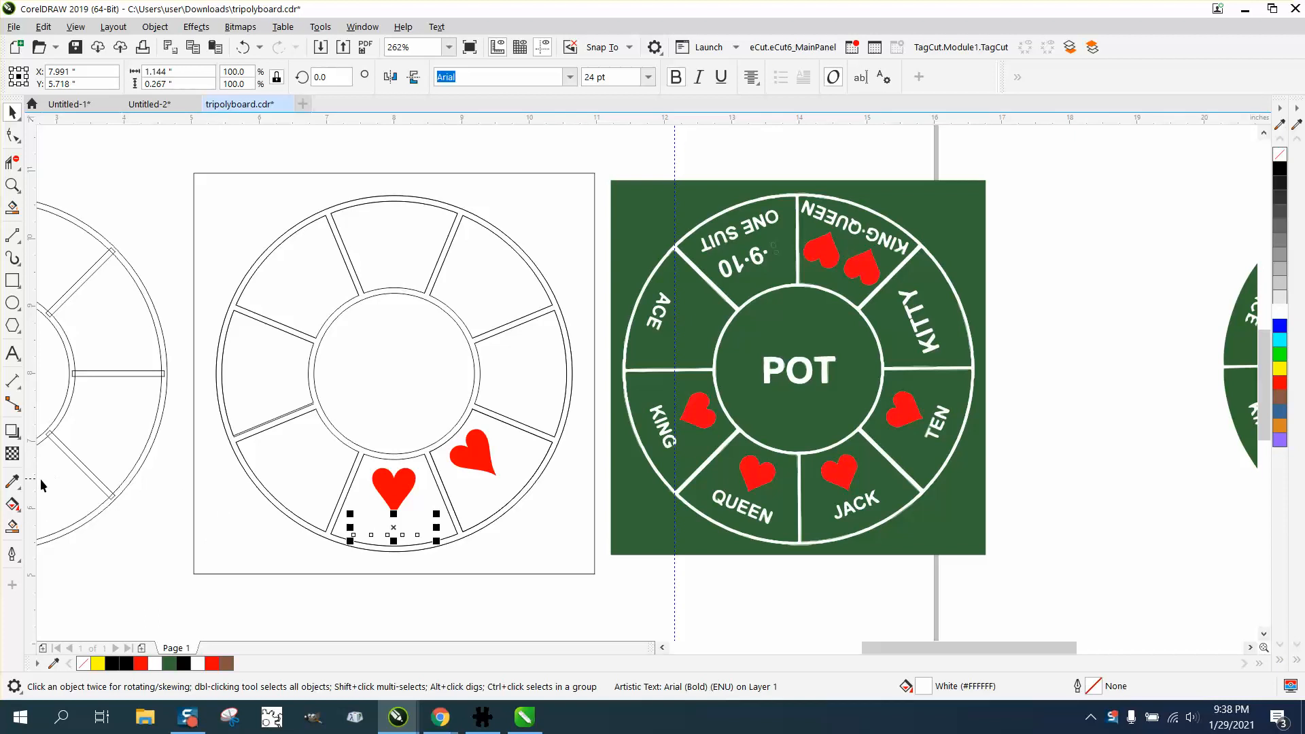
Set the Smart Fill colour to the dark green (#346638) sampled from the finished board's background.
{"action": "left_click", "coordinate": [12, 527]}
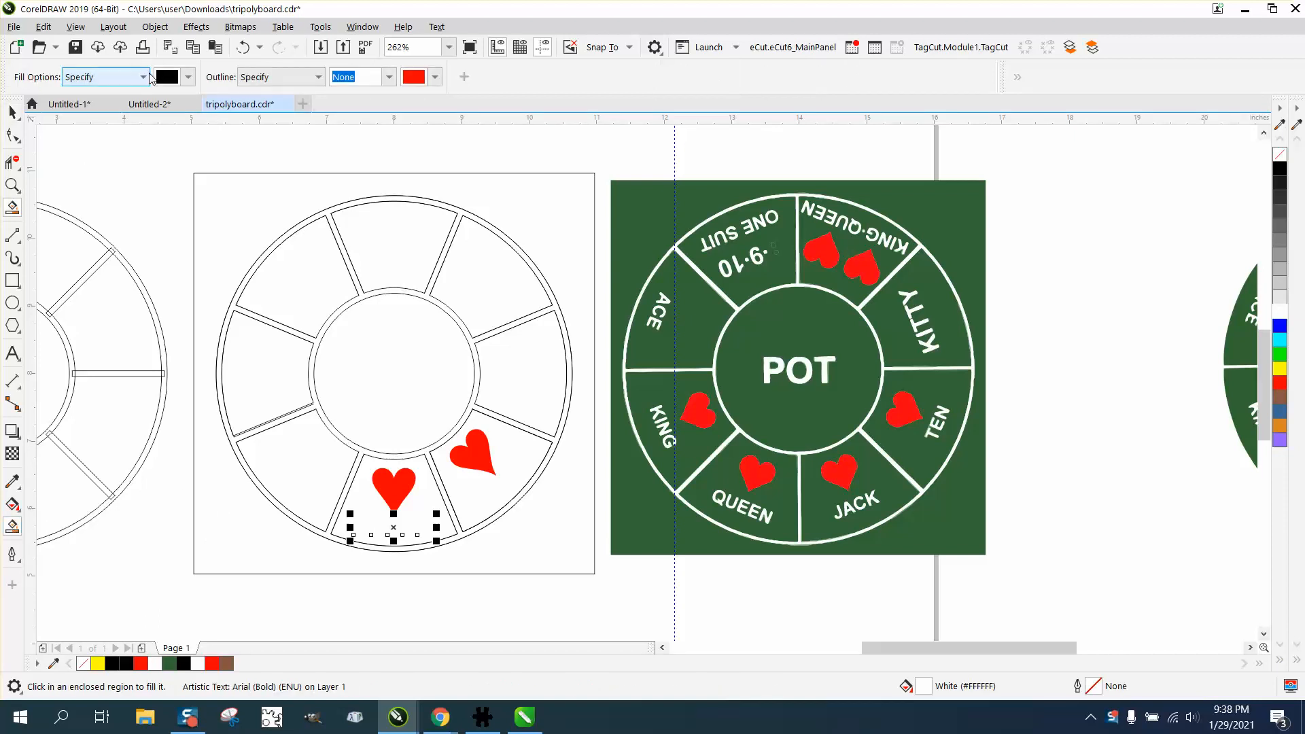
{"action": "left_click", "coordinate": [12, 113]}
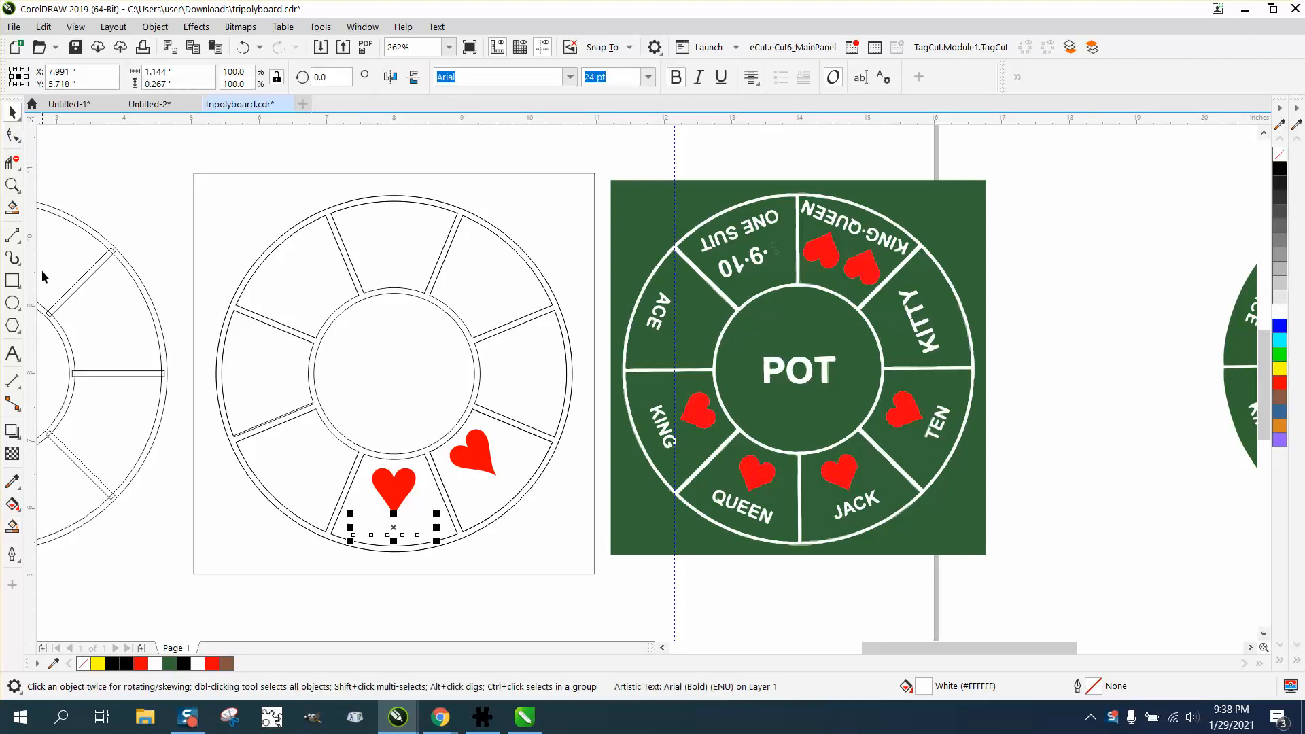
{"action": "left_click", "coordinate": [17, 533]}
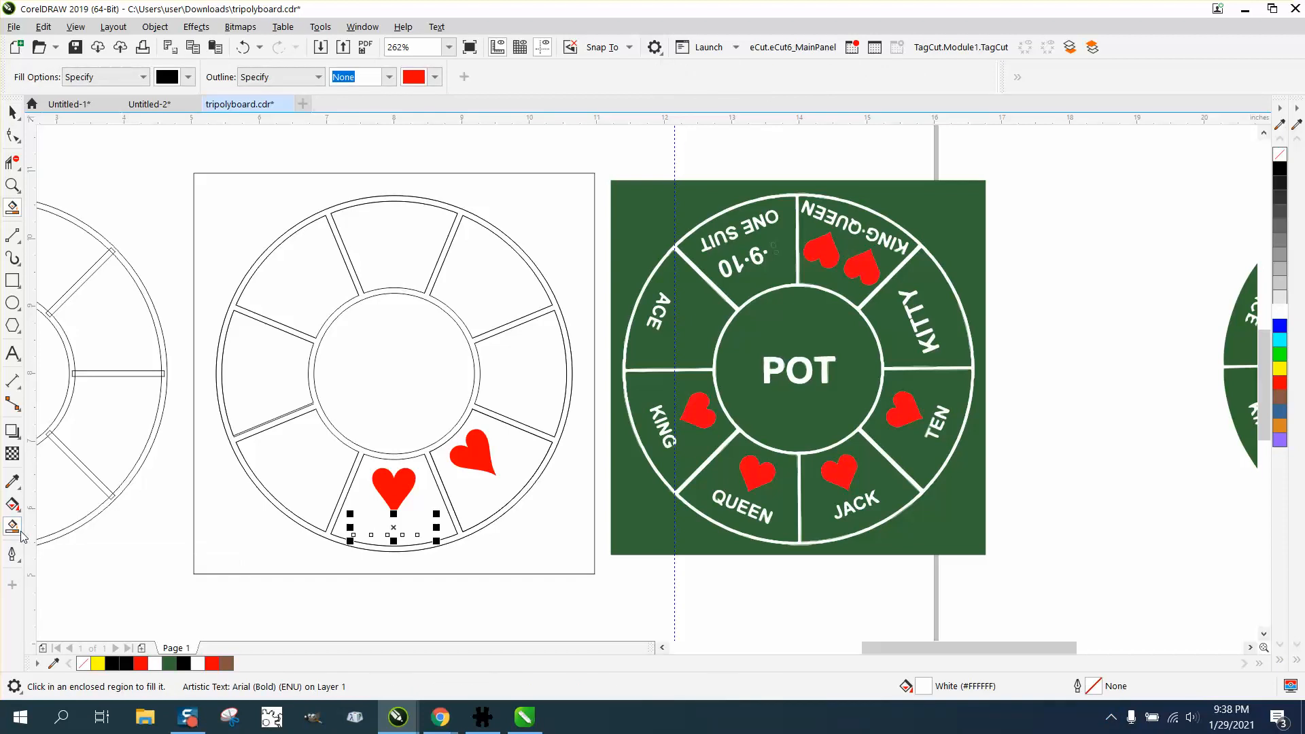
{"action": "left_click", "coordinate": [188, 77]}
{"action": "left_click", "coordinate": [323, 337]}
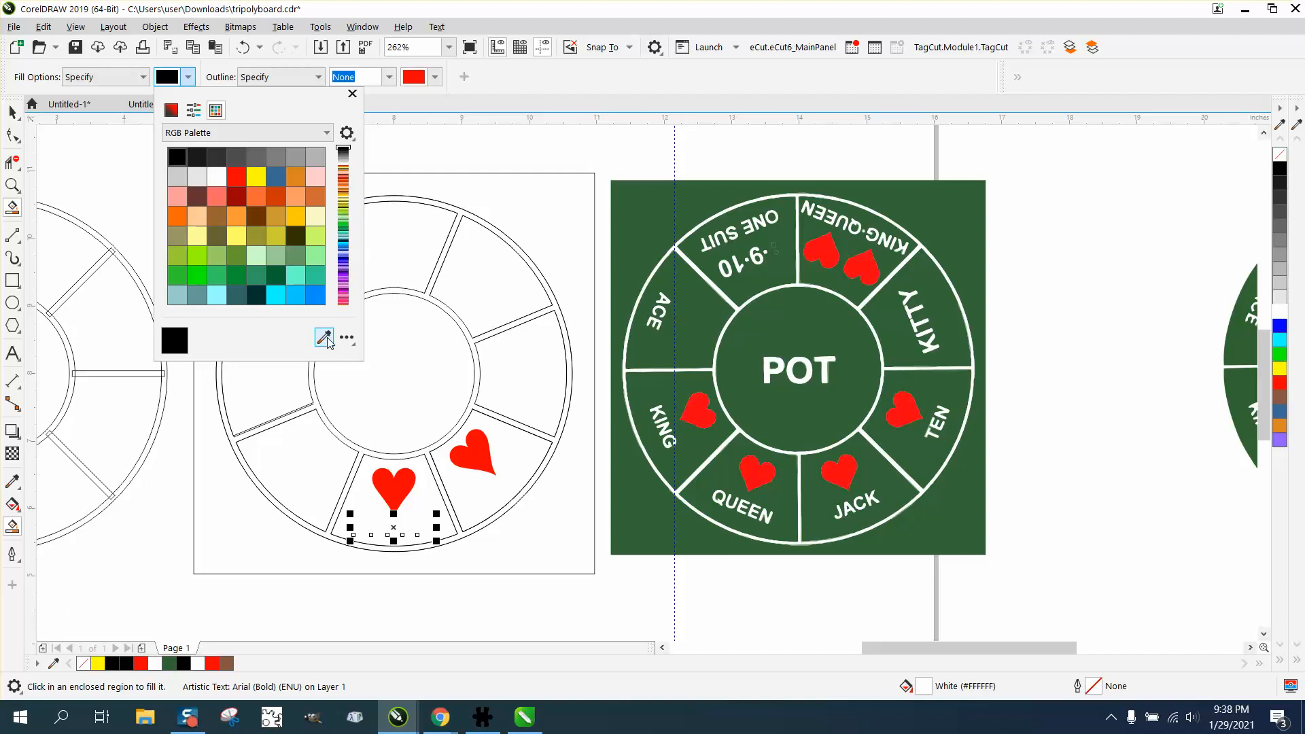
{"action": "left_click", "coordinate": [654, 197]}
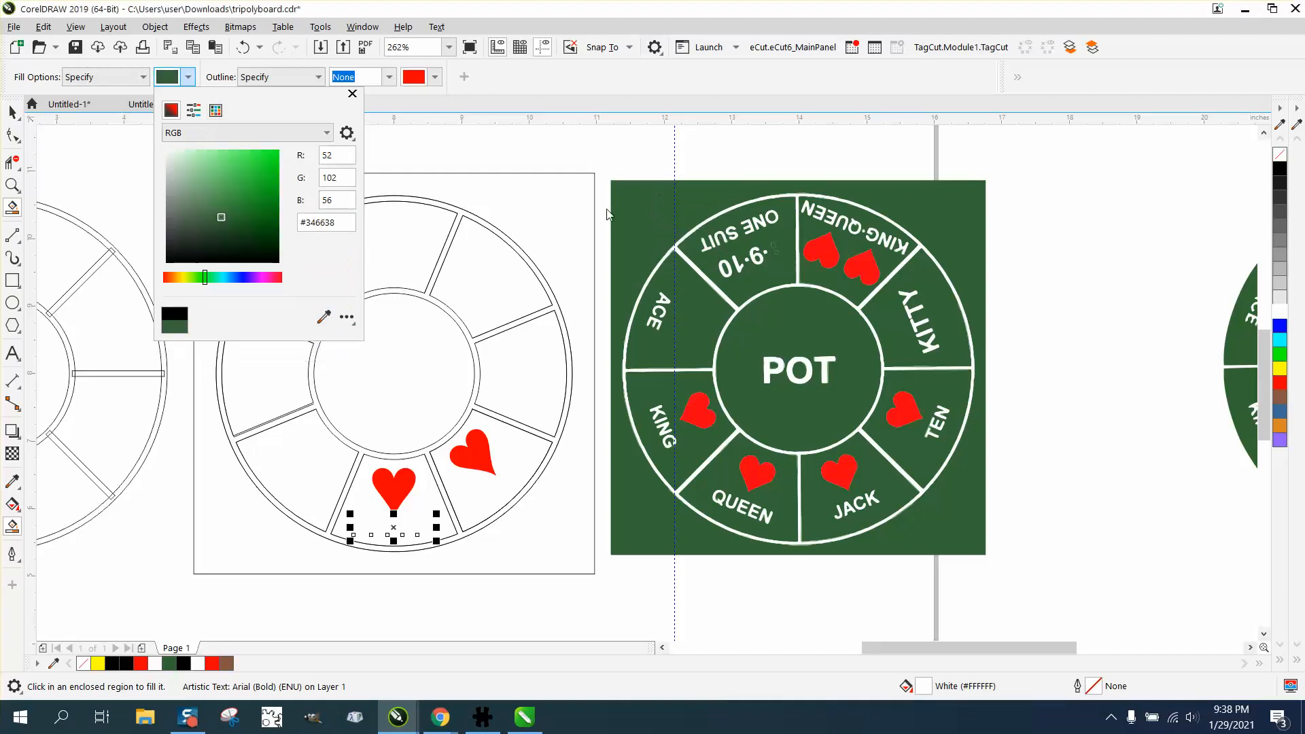
Try the green Smart Fill on the area between the square and the wheel, and undo it.
{"action": "left_click", "coordinate": [565, 210]}
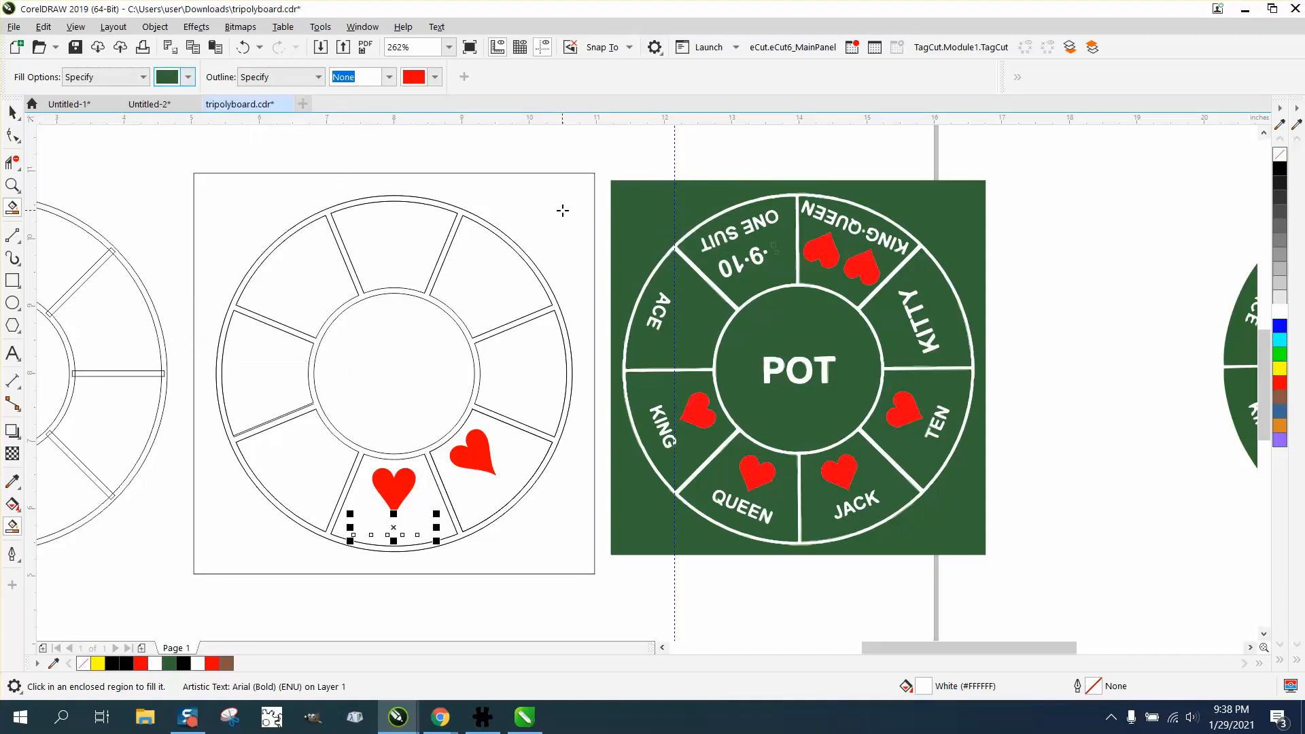
{"action": "left_click", "coordinate": [562, 211]}
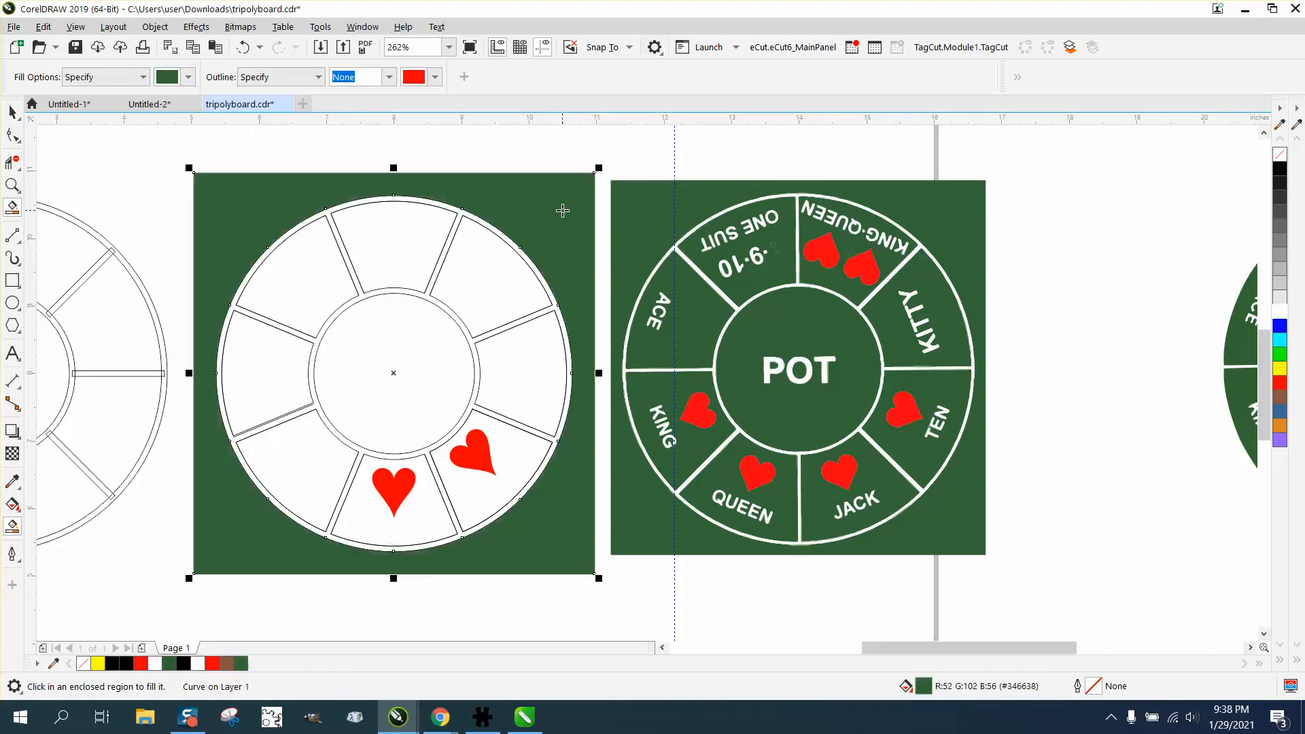
{"action": "left_click", "coordinate": [243, 47]}
Try filling the wheel's narrow divider band with green and moving it above the square, and undo both changes.
{"action": "scroll", "coordinate": [480, 168], "scroll_direction": "down", "scroll_amount": 2}
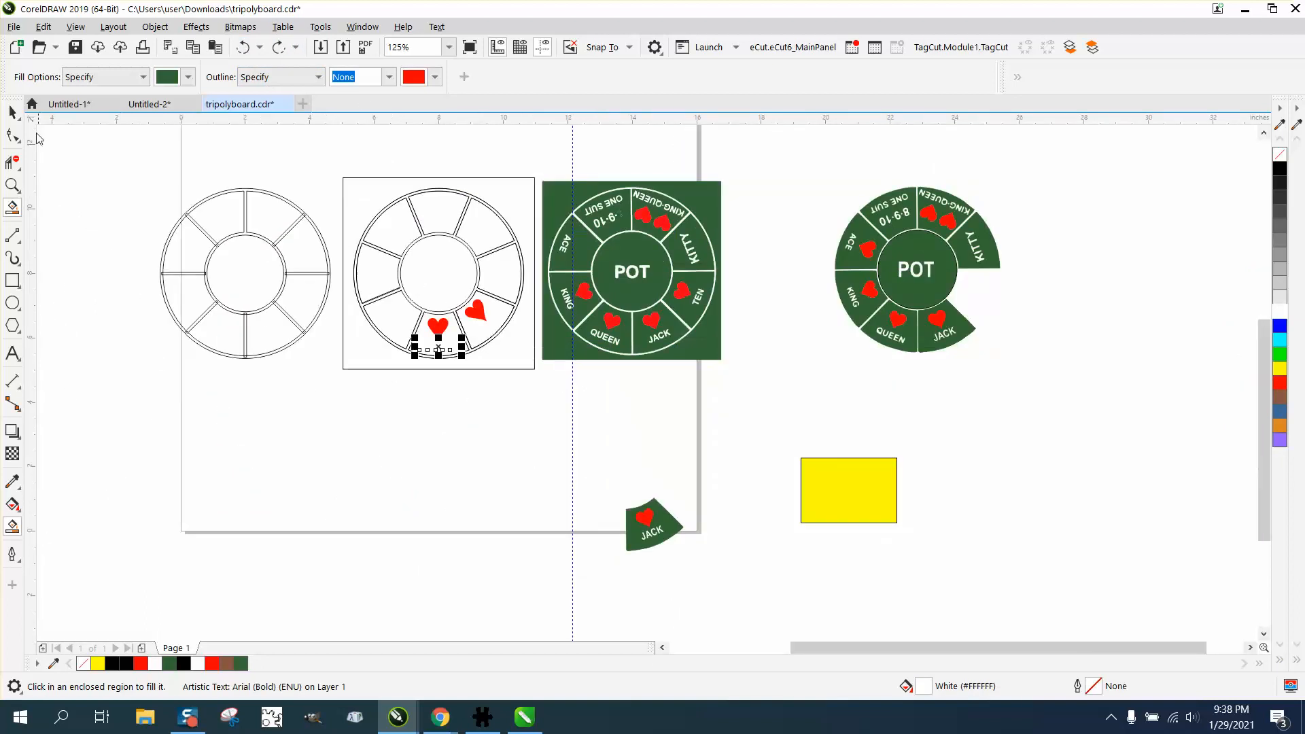
{"action": "left_click", "coordinate": [12, 113]}
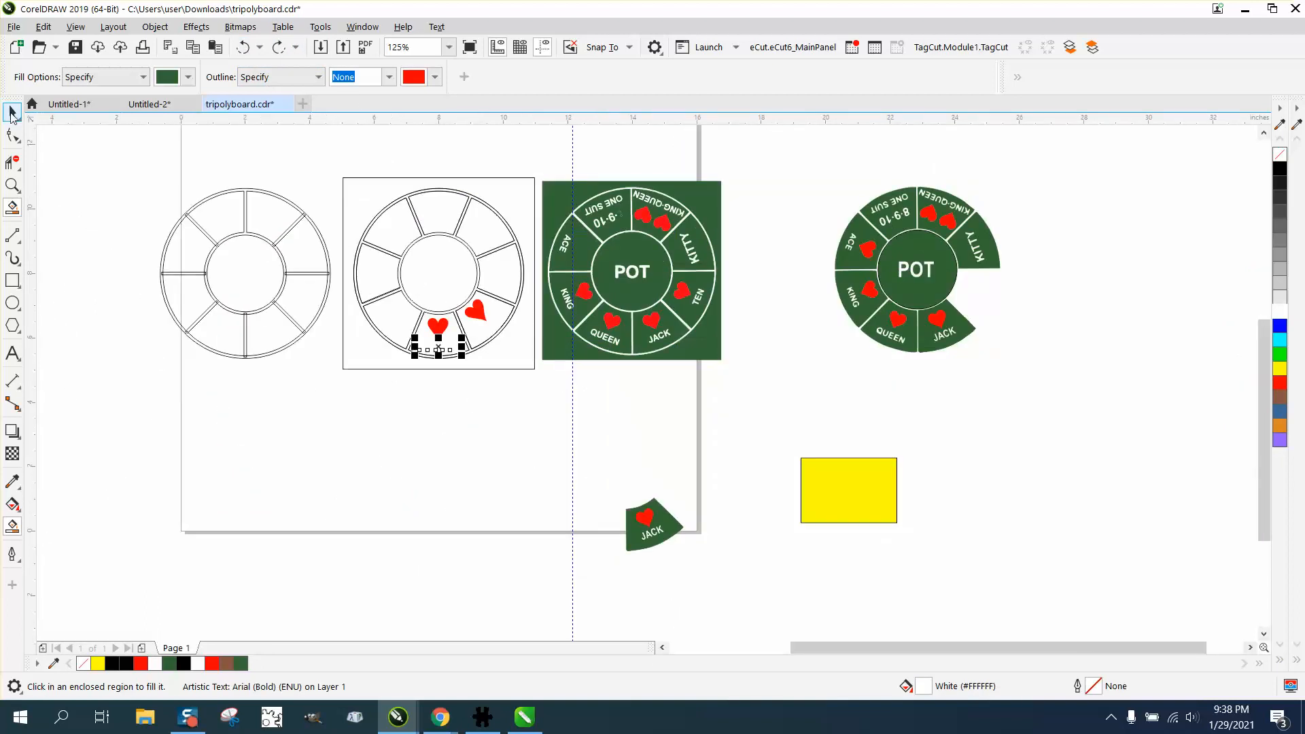
{"action": "left_click", "coordinate": [13, 527]}
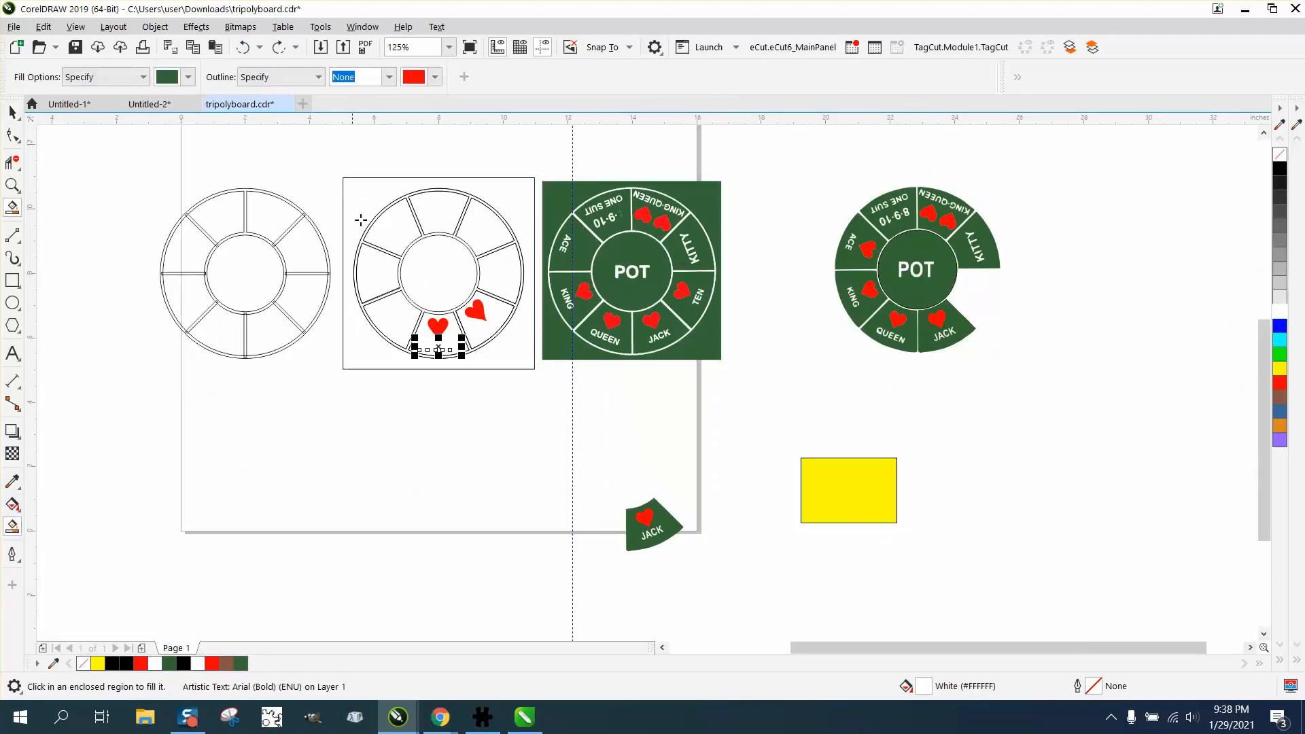
{"action": "left_click", "coordinate": [407, 196]}
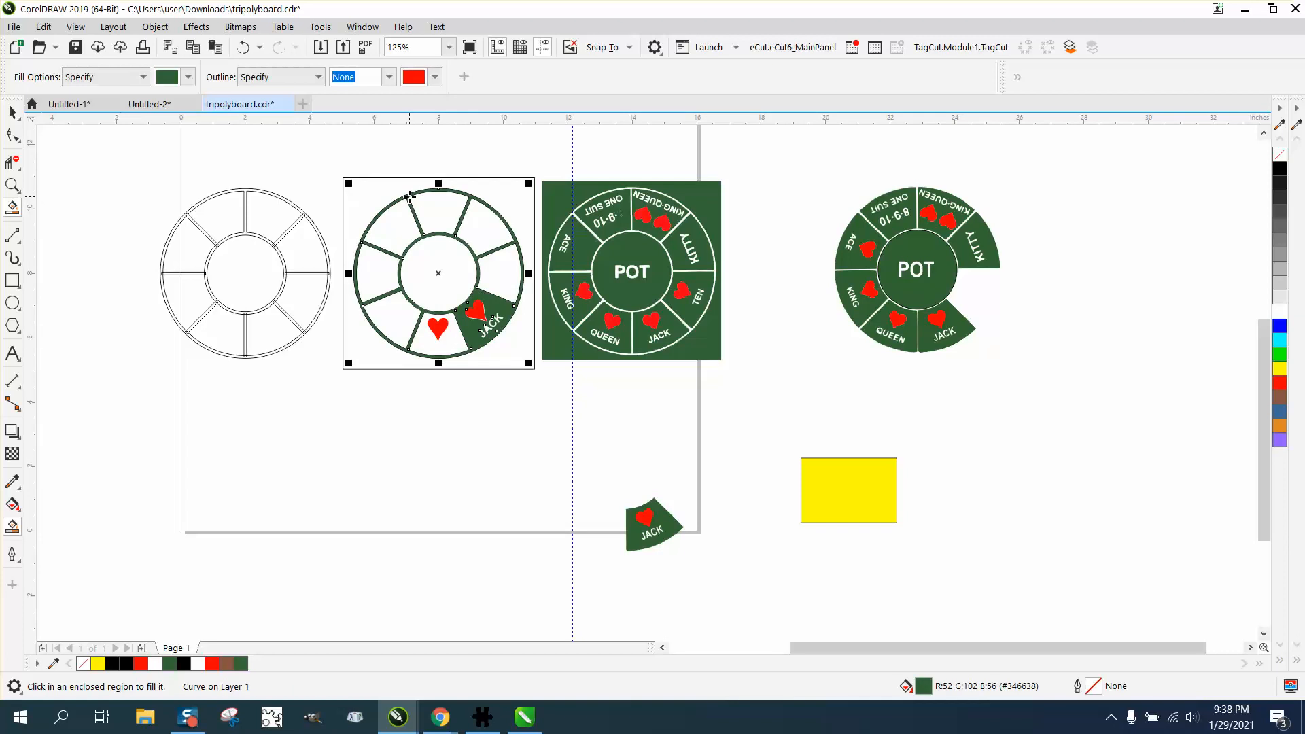
{"action": "key", "text": "Up"}
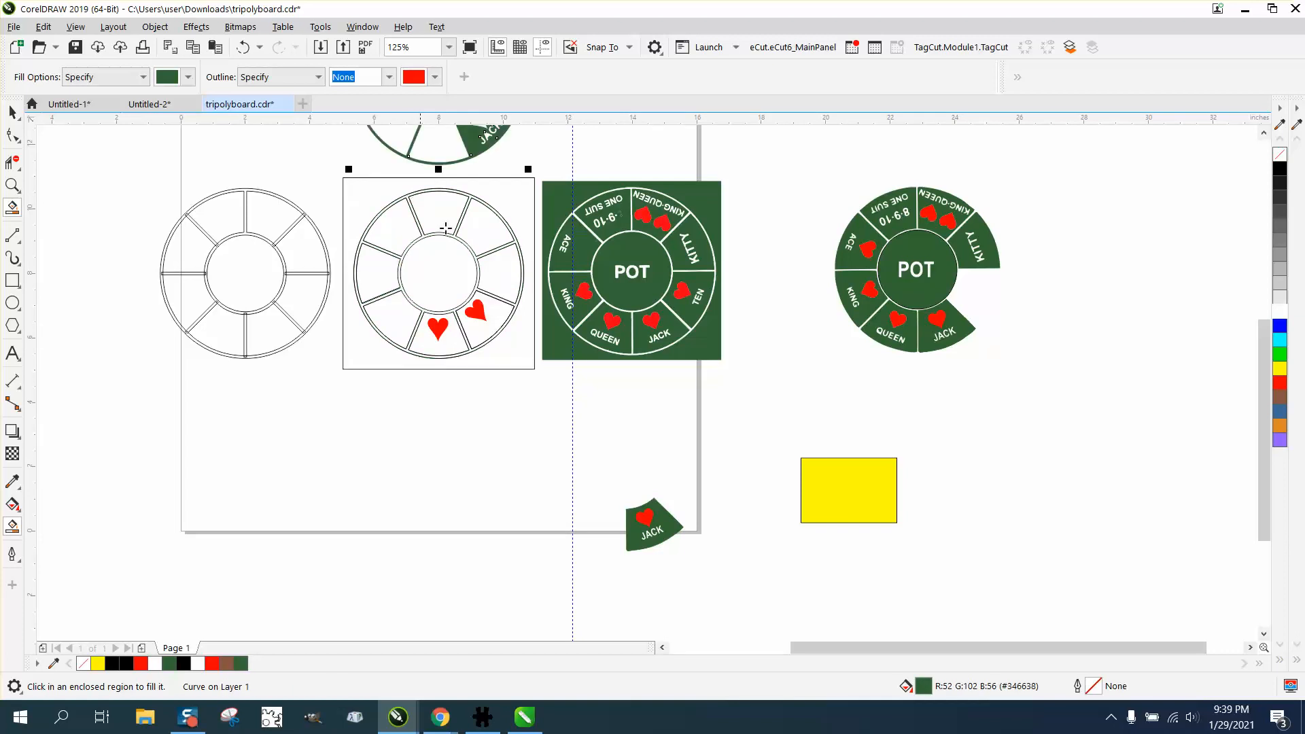
{"action": "scroll", "coordinate": [513, 296], "scroll_direction": "down", "scroll_amount": 2}
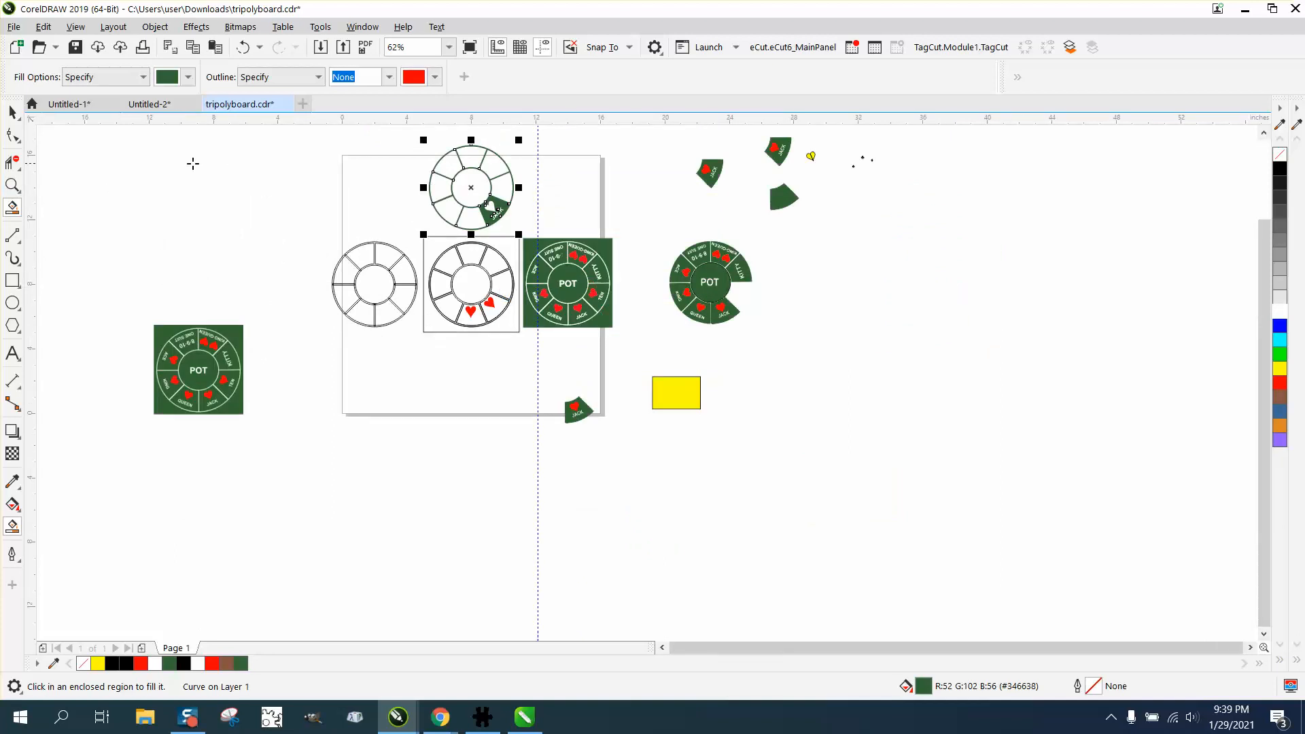
{"action": "left_click", "coordinate": [244, 47]}
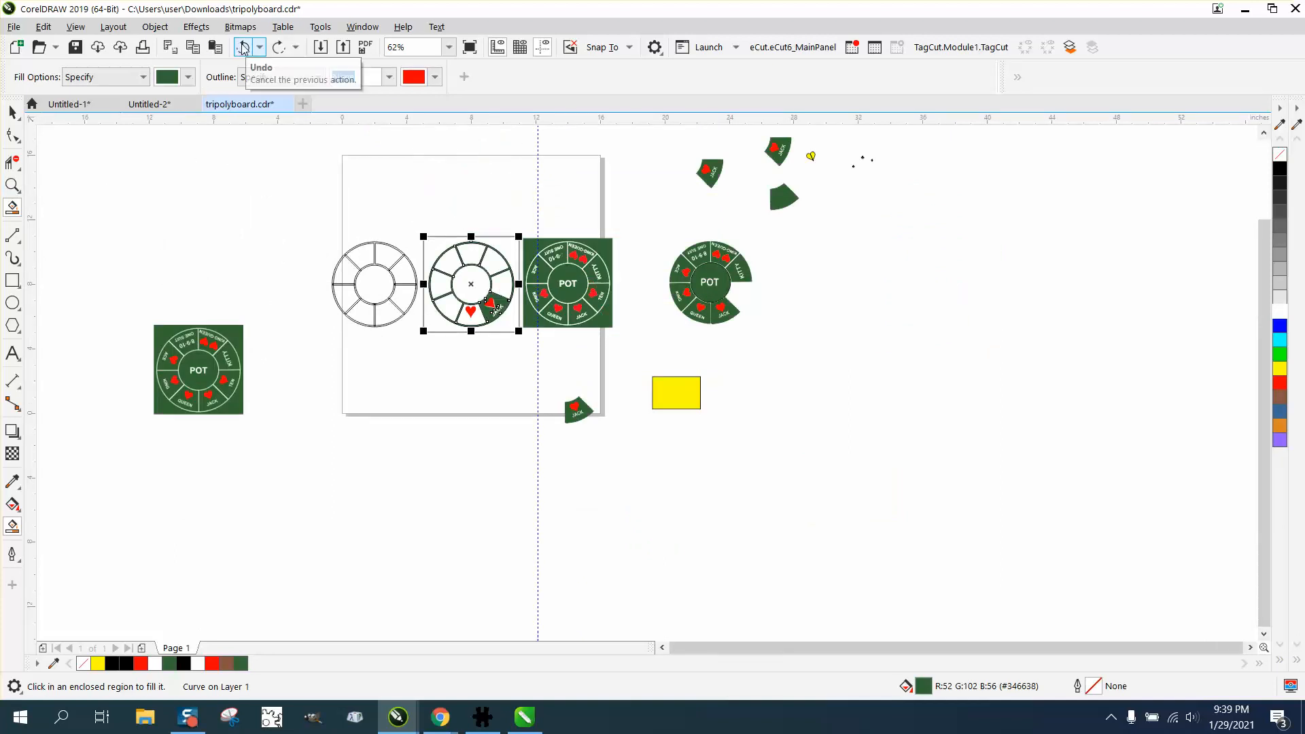
{"action": "left_click", "coordinate": [245, 47]}
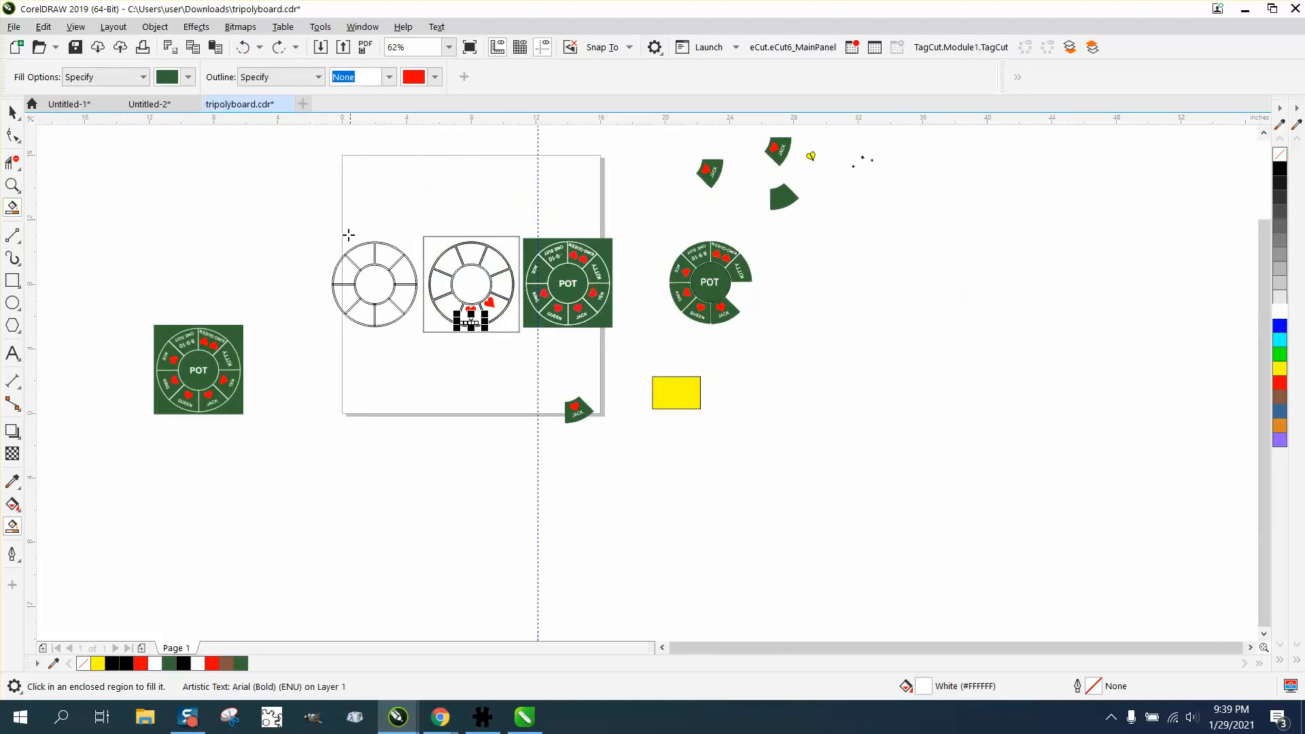
Smart Fill the narrow band between the wheel's double lines with green and move the new shape above the square.
{"action": "left_click", "coordinate": [12, 190]}
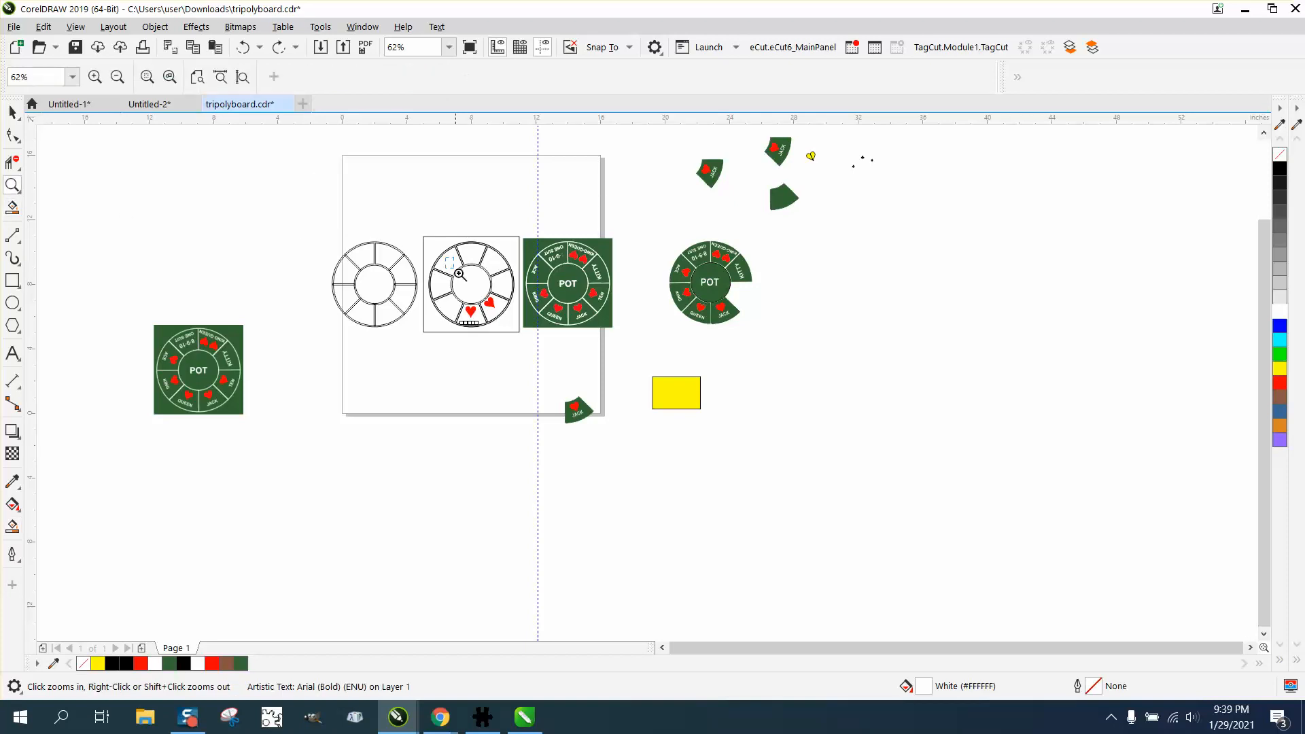
{"action": "left_click_drag", "start_coordinate": [452, 265], "coordinate": [837, 492]}
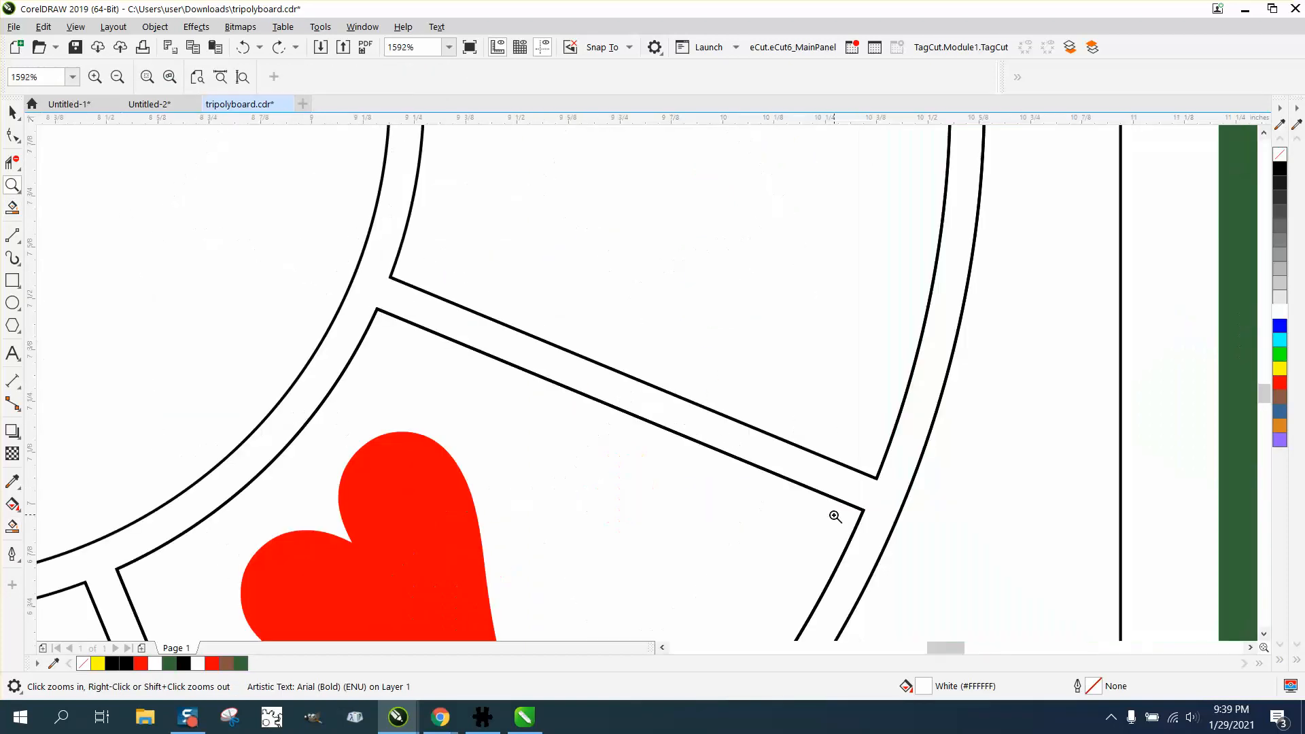
{"action": "right_click", "coordinate": [394, 327]}
{"action": "right_click", "coordinate": [394, 327]}
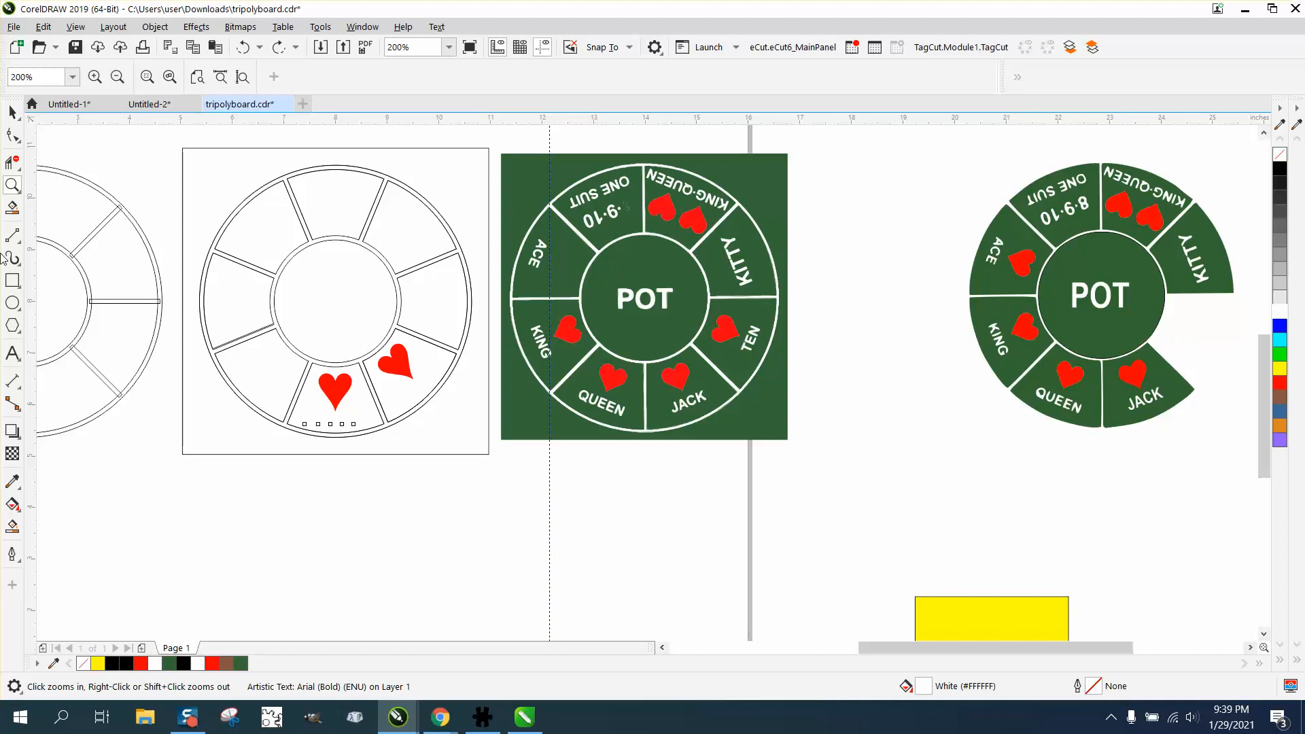
{"action": "left_click", "coordinate": [12, 525]}
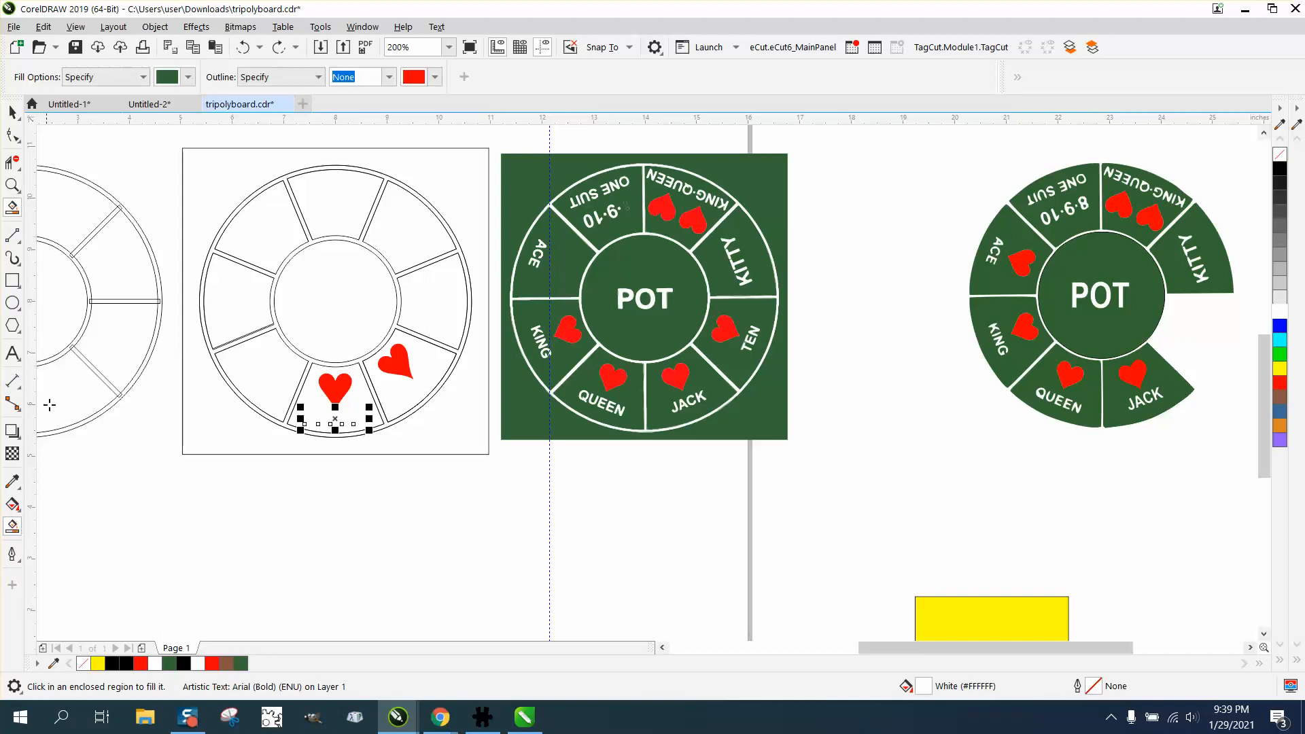
{"action": "left_click", "coordinate": [313, 172]}
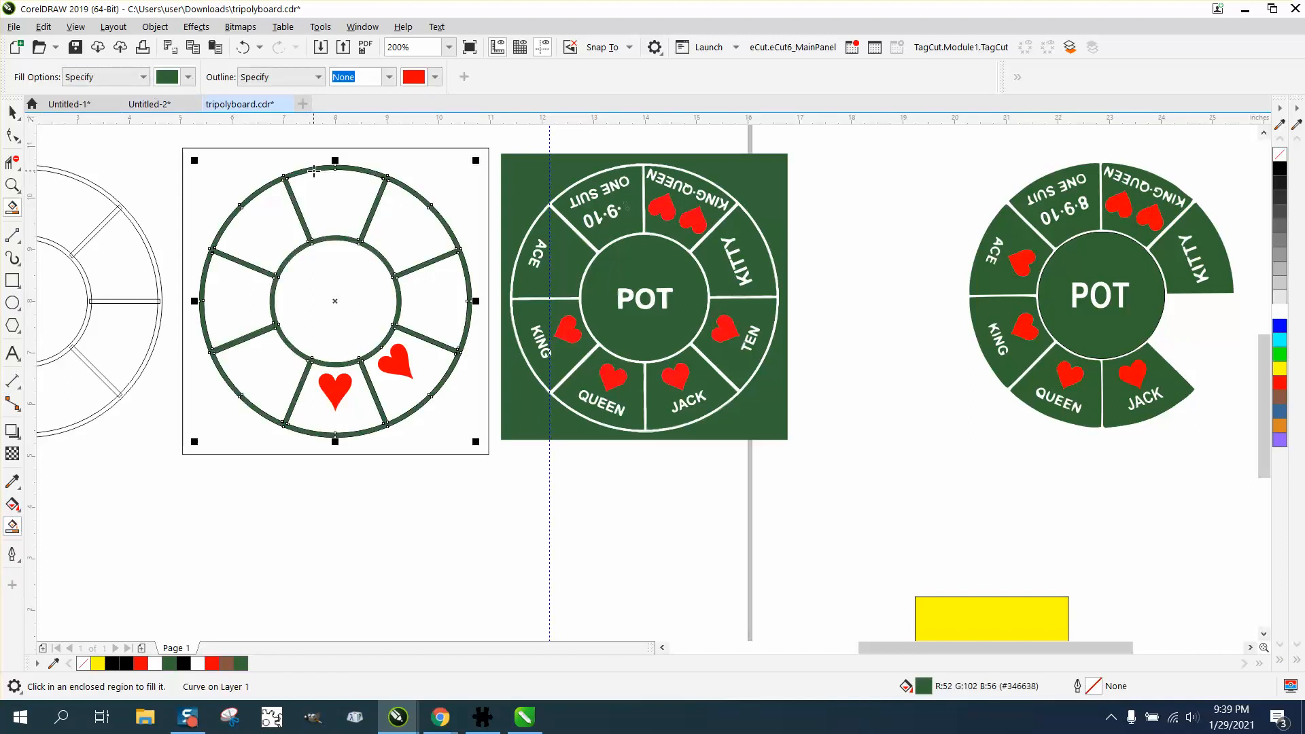
{"action": "key", "text": "Up"}
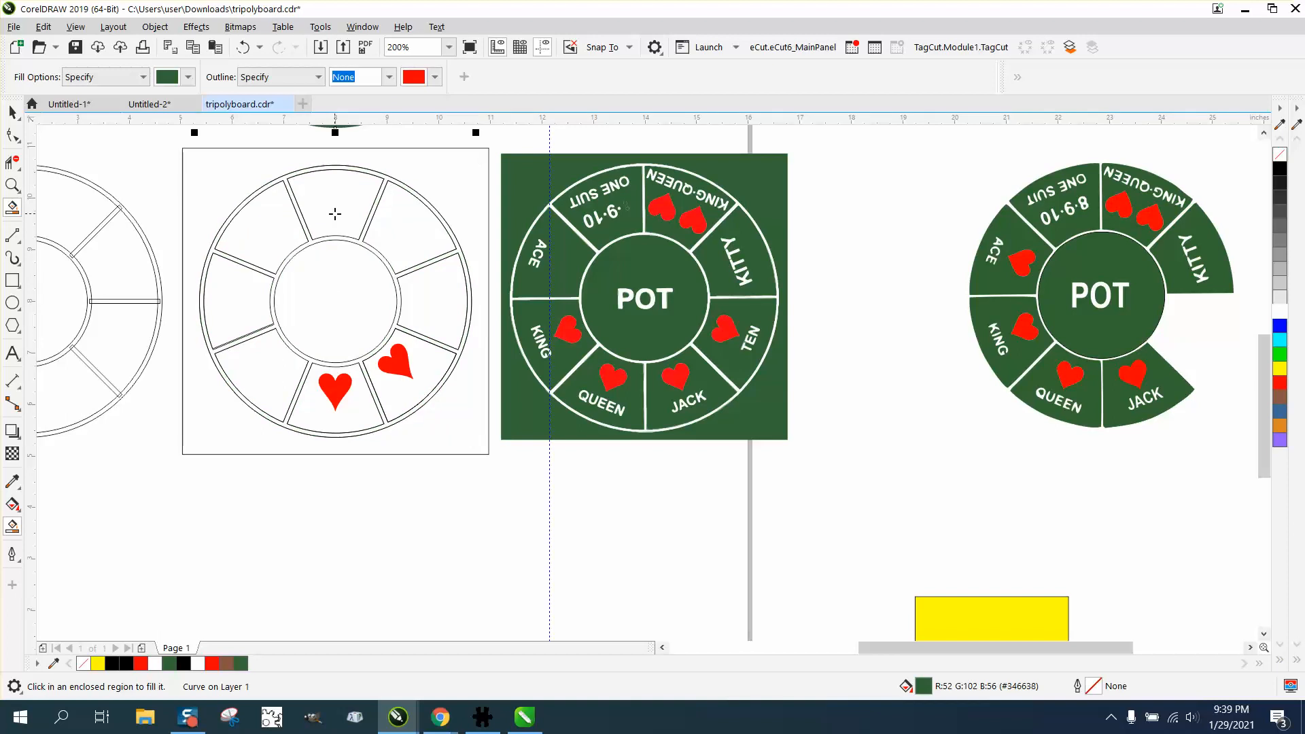
Move the two hearts and their labels below the square, and delete the wheel outlines inside it.
{"action": "left_click", "coordinate": [12, 112]}
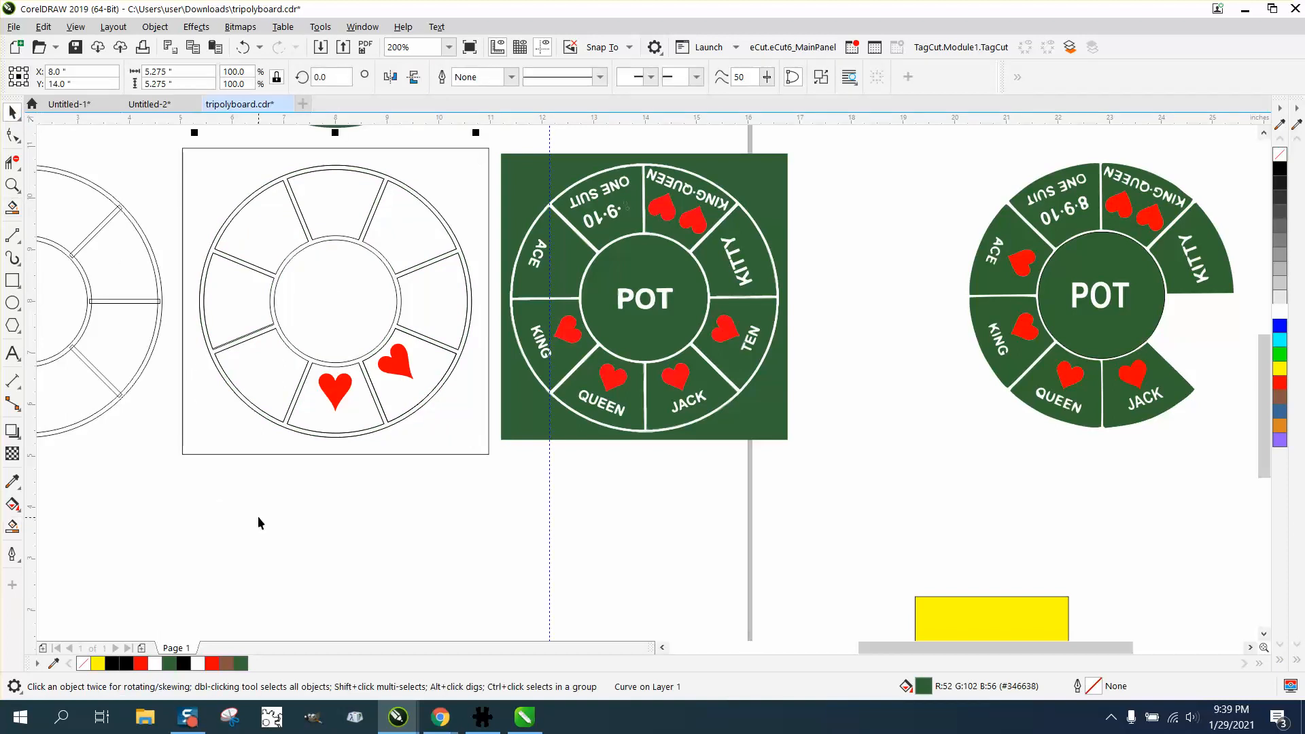
{"action": "left_click_drag", "start_coordinate": [259, 514], "coordinate": [324, 332]}
{"action": "left_click_drag", "start_coordinate": [450, 327], "coordinate": [450, 325]}
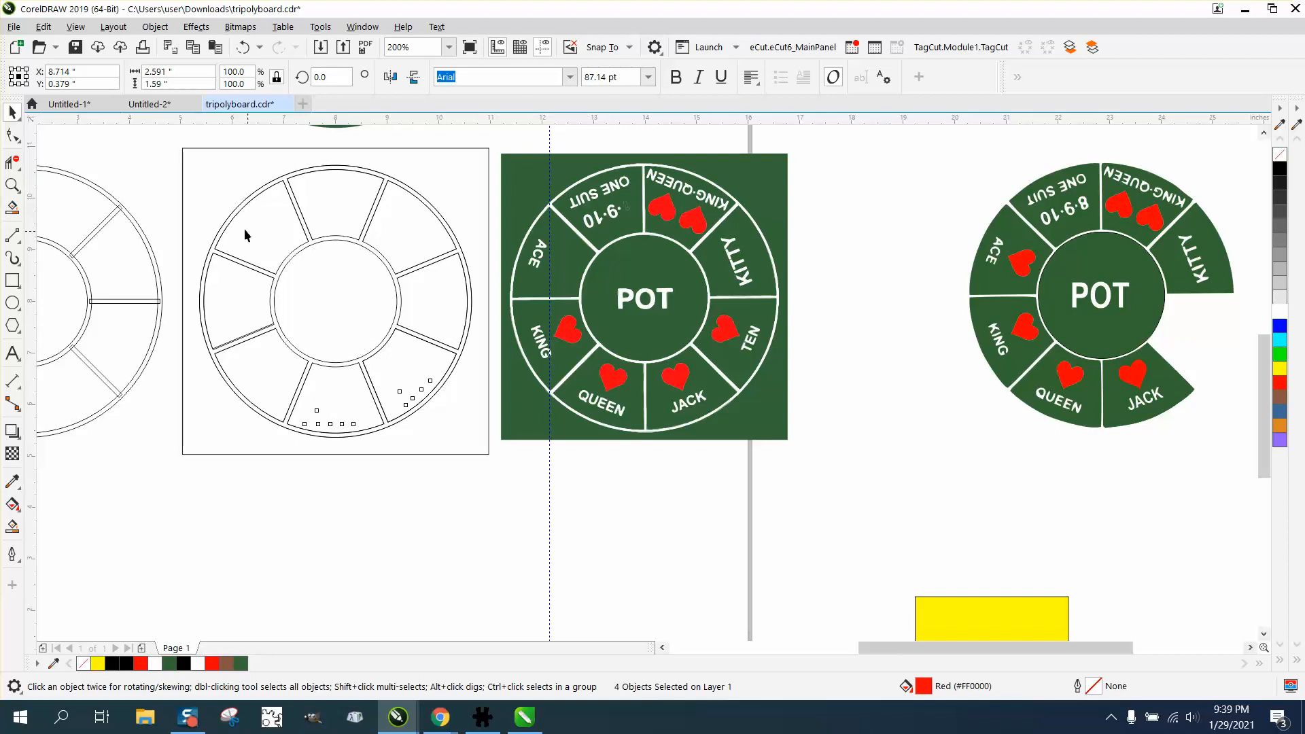
{"action": "left_click_drag", "start_coordinate": [200, 225], "coordinate": [489, 451]}
{"action": "key", "text": "Delete"}
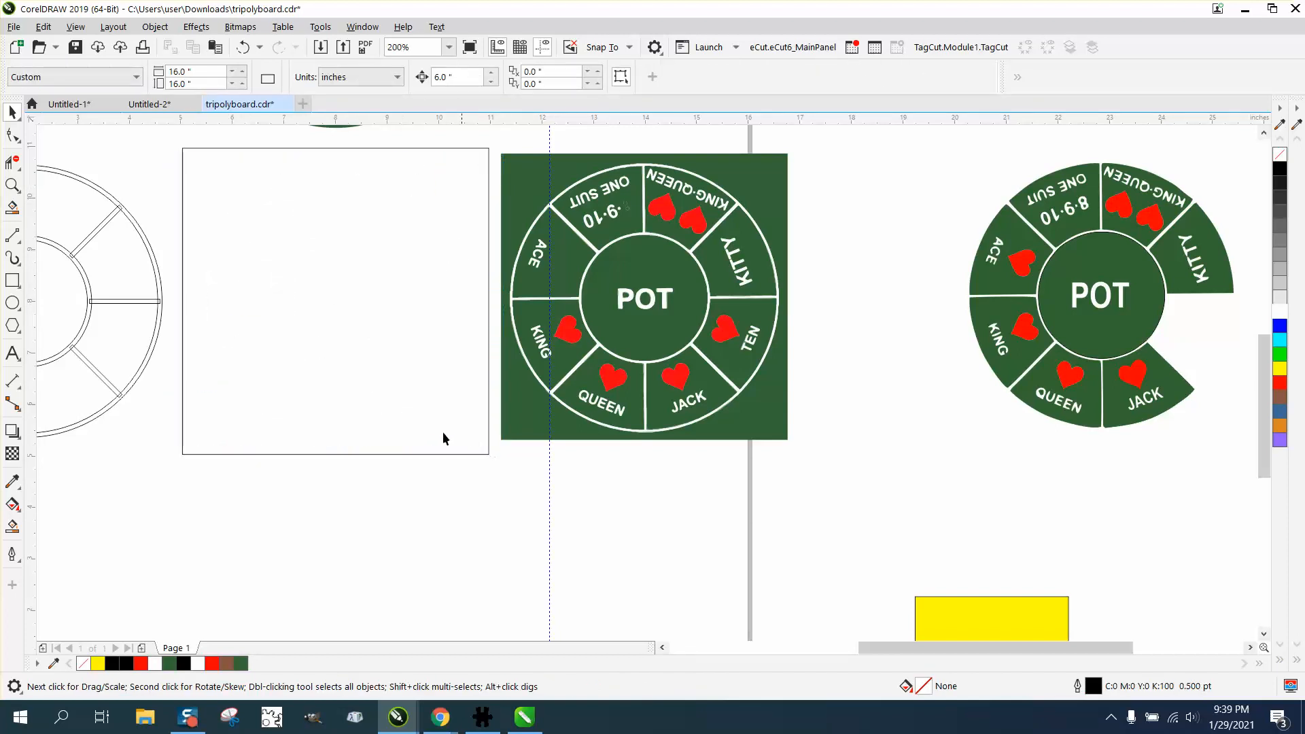
Smart Fill the empty square with the dark green sampled from the reference board's background.
{"action": "left_click", "coordinate": [12, 526]}
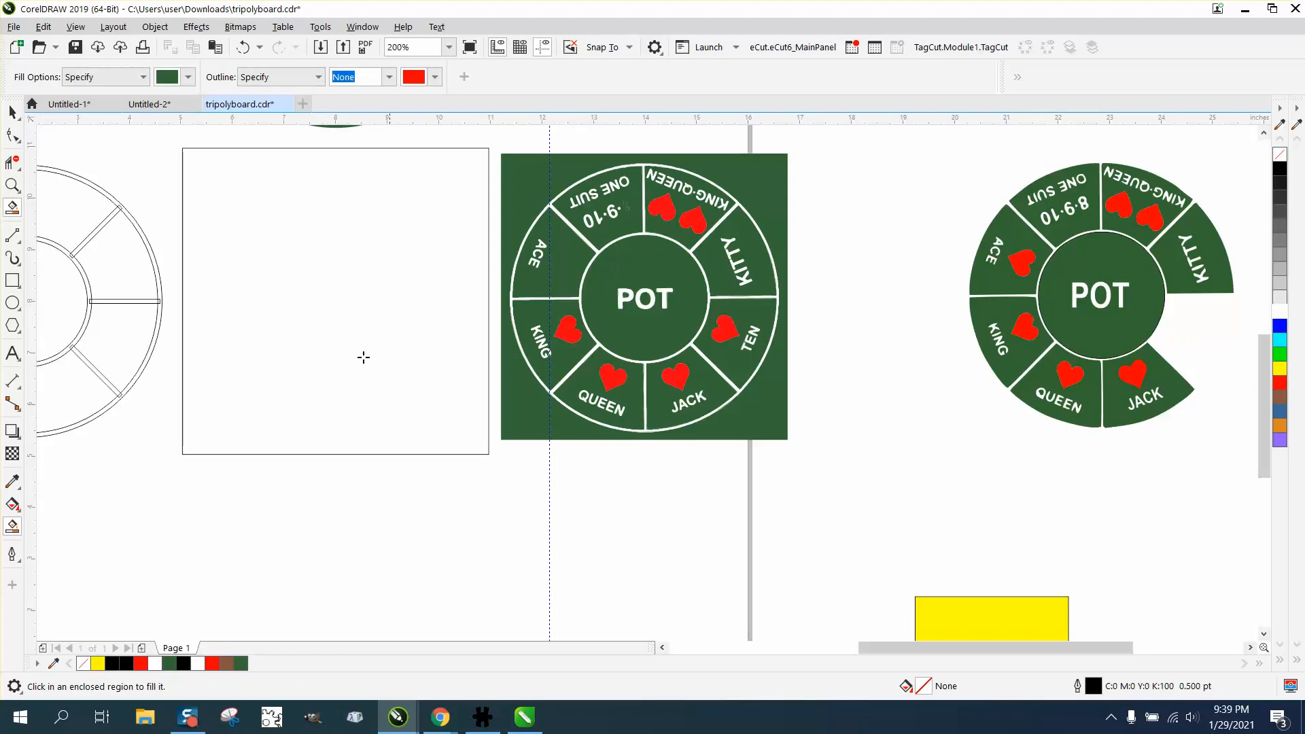
{"action": "left_click", "coordinate": [189, 77]}
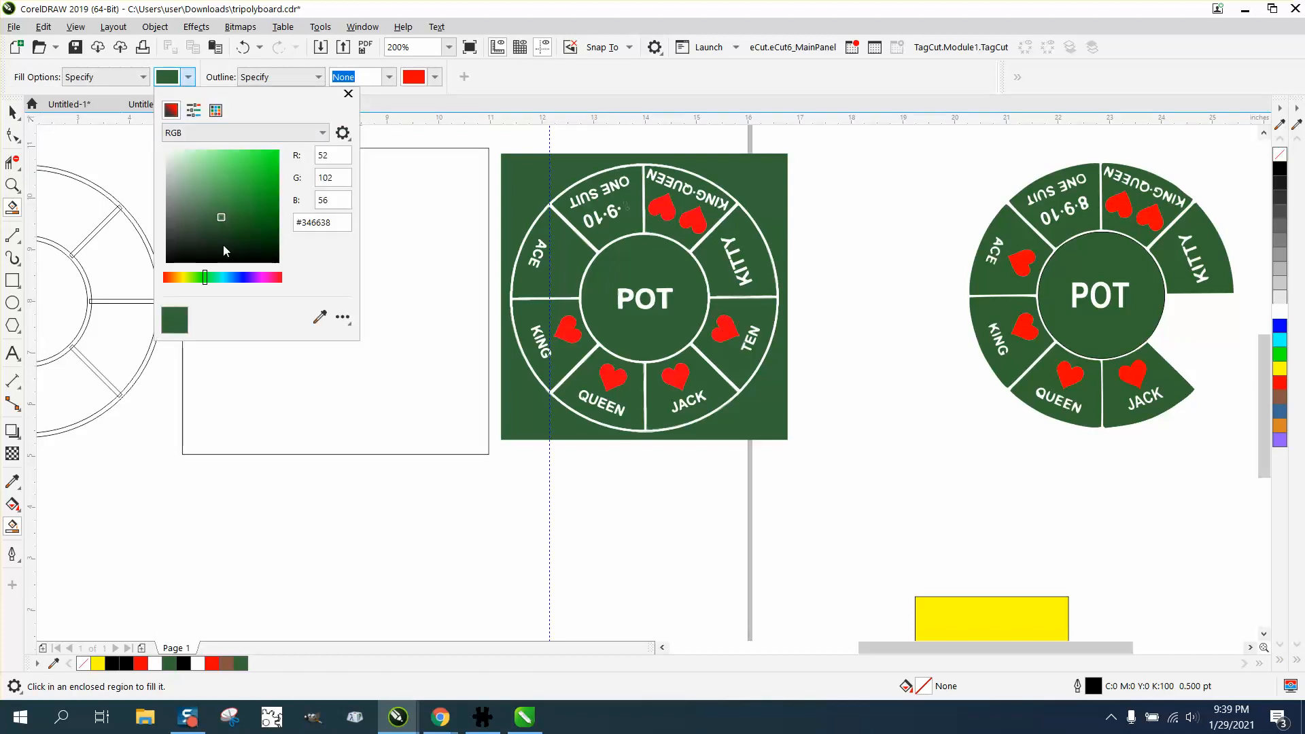
{"action": "left_click", "coordinate": [319, 316]}
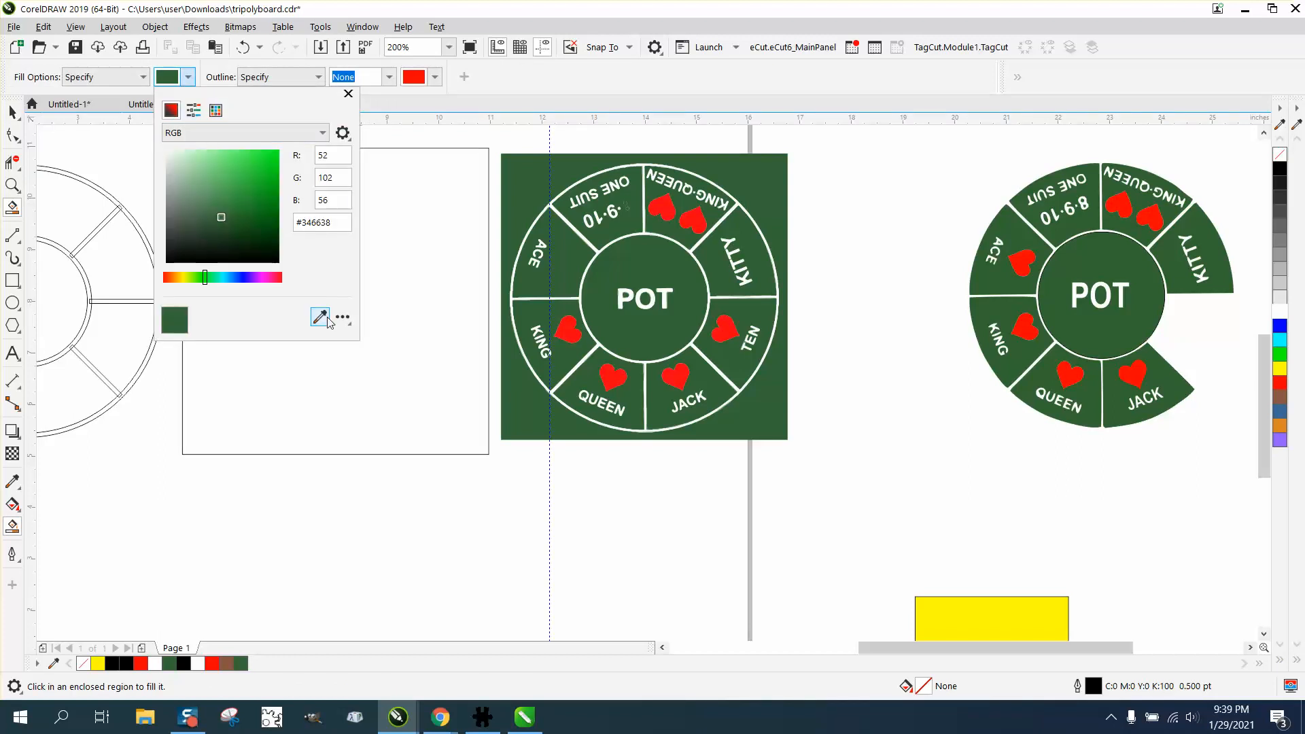
{"action": "left_click", "coordinate": [513, 205]}
{"action": "left_click", "coordinate": [442, 229]}
{"action": "left_click", "coordinate": [442, 229]}
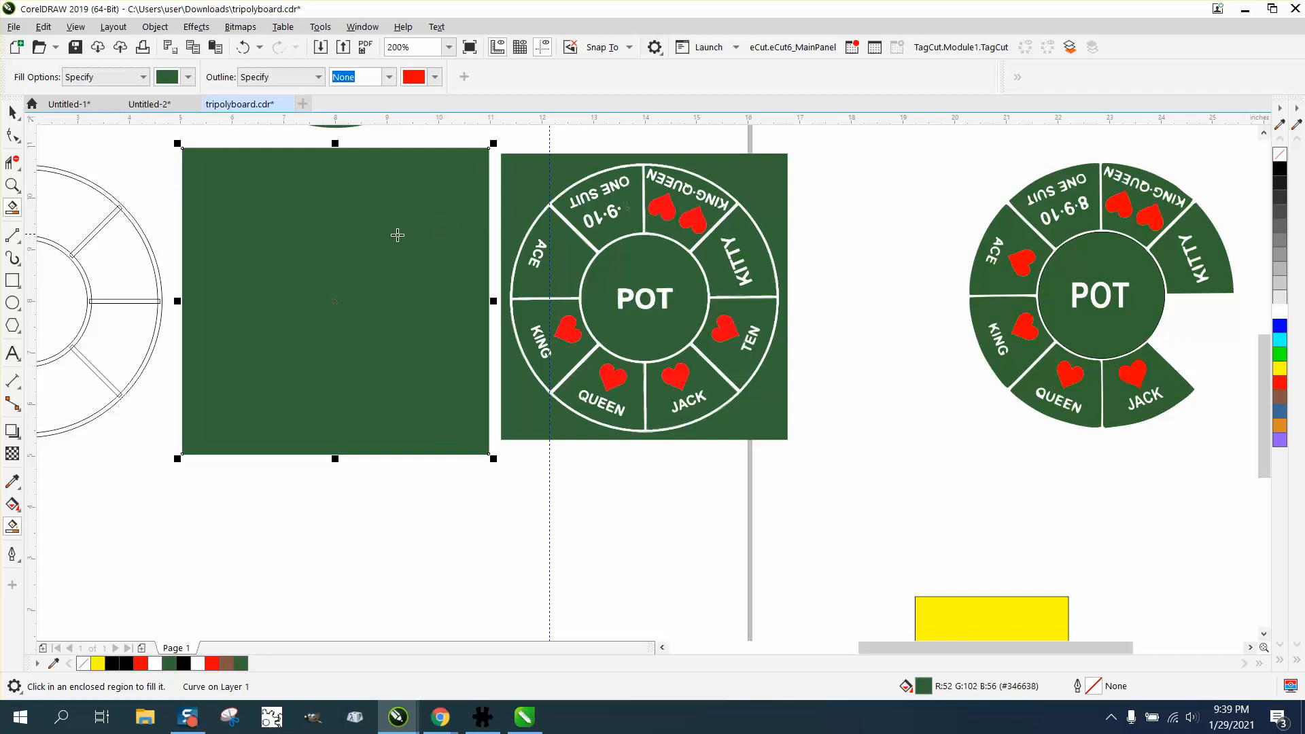
Fill the wheel divider shape above the green square with white and centre it on the page.
{"action": "left_click", "coordinate": [12, 112]}
{"action": "scroll", "coordinate": [566, 258], "scroll_direction": "down", "scroll_amount": 1}
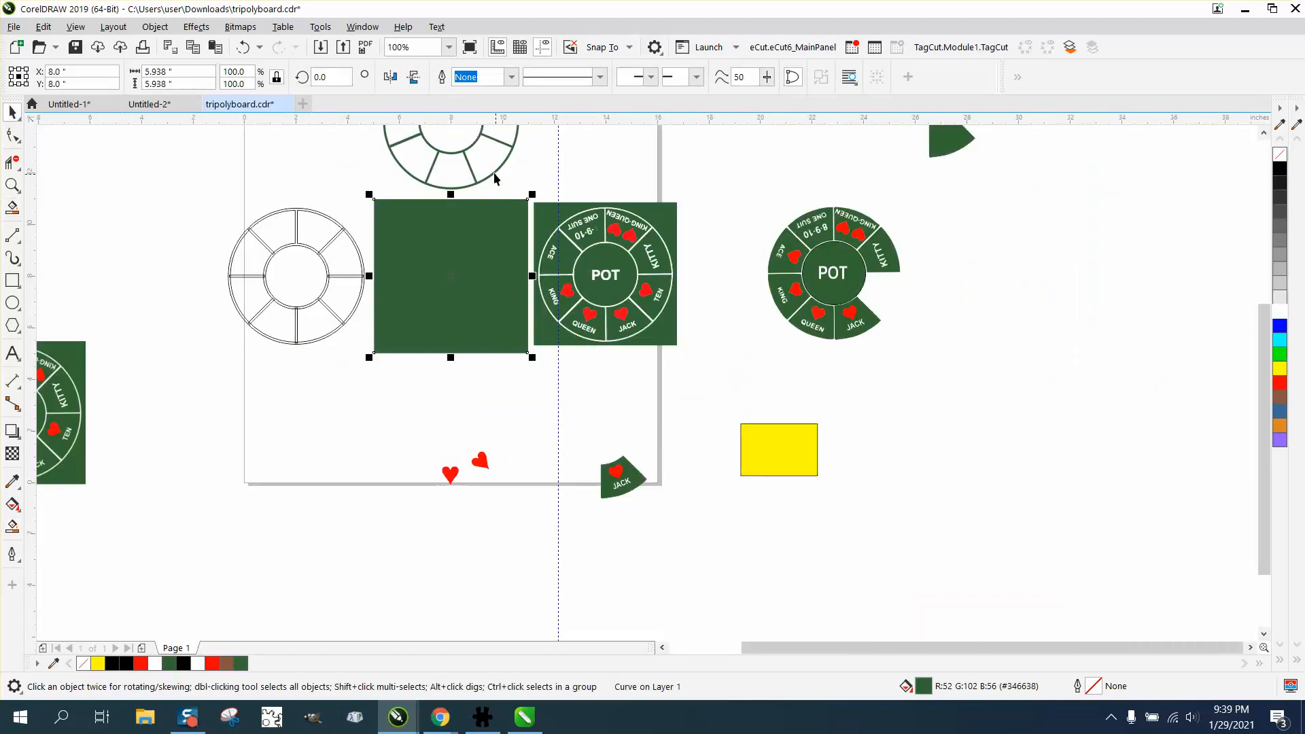
{"action": "left_click", "coordinate": [493, 170]}
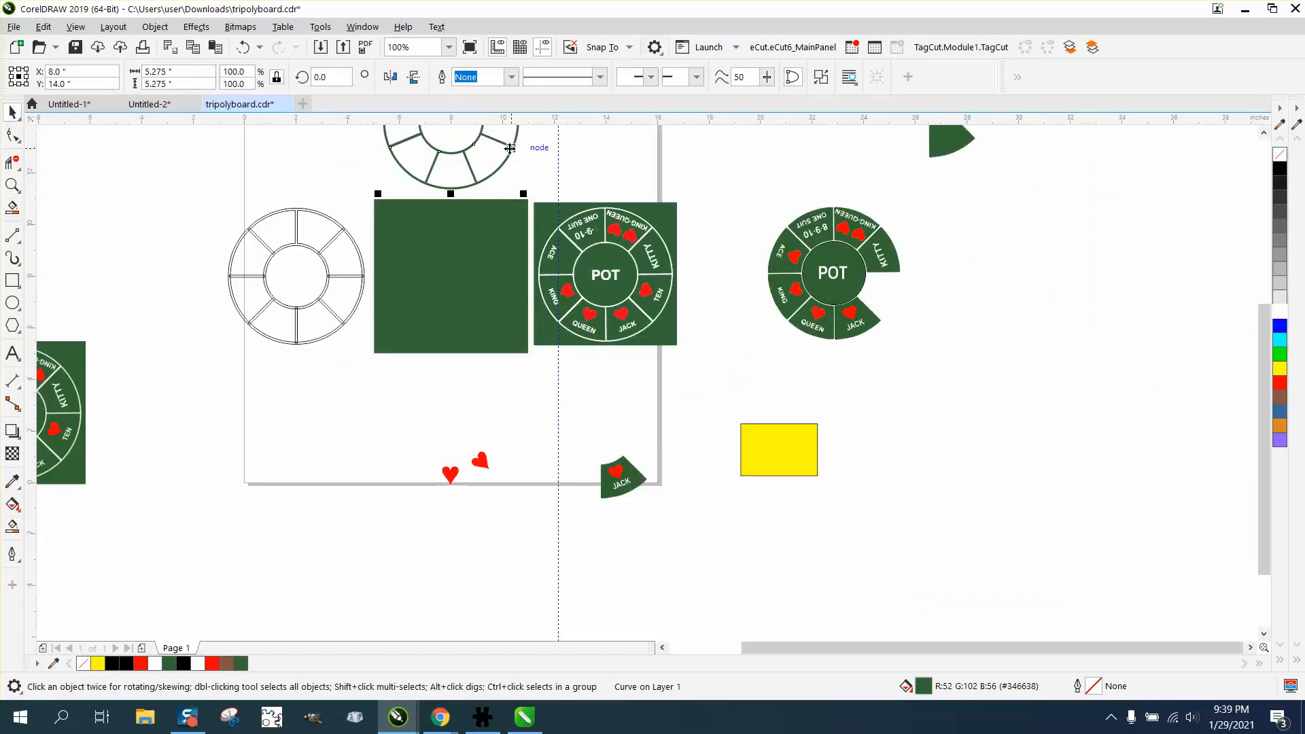
{"action": "left_click", "coordinate": [509, 150]}
{"action": "left_click", "coordinate": [1280, 314]}
{"action": "key", "text": "p"}
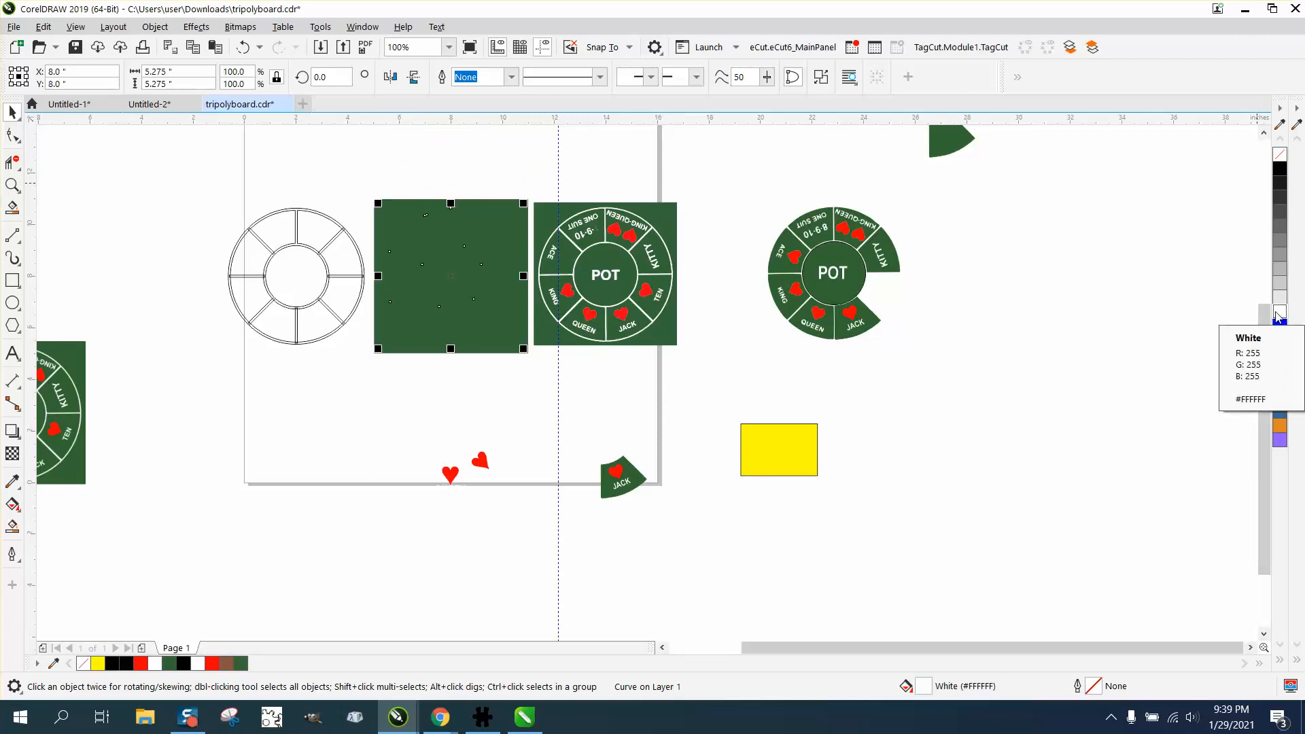
Bring the white wheel divider shape to the front of the page.
{"action": "left_click", "coordinate": [161, 29]}
{"action": "mouse_move", "coordinate": [183, 277]}
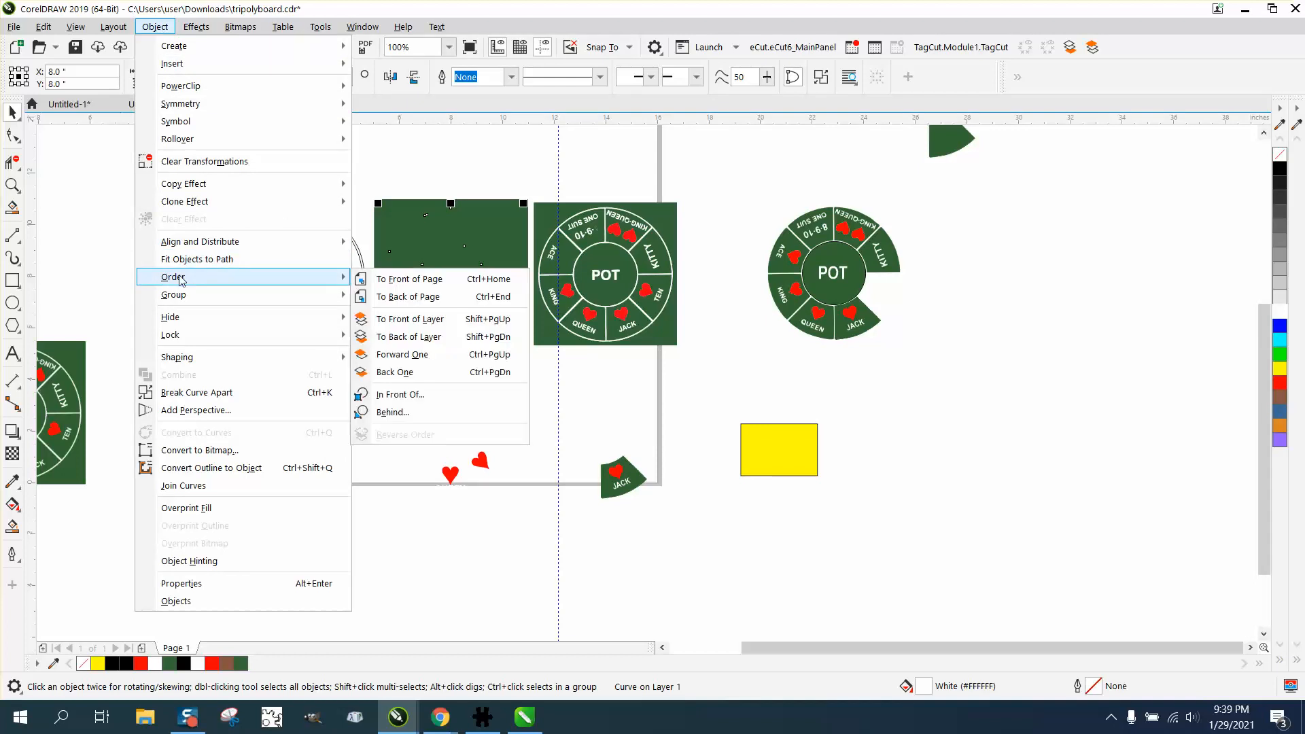
{"action": "left_click", "coordinate": [434, 280]}
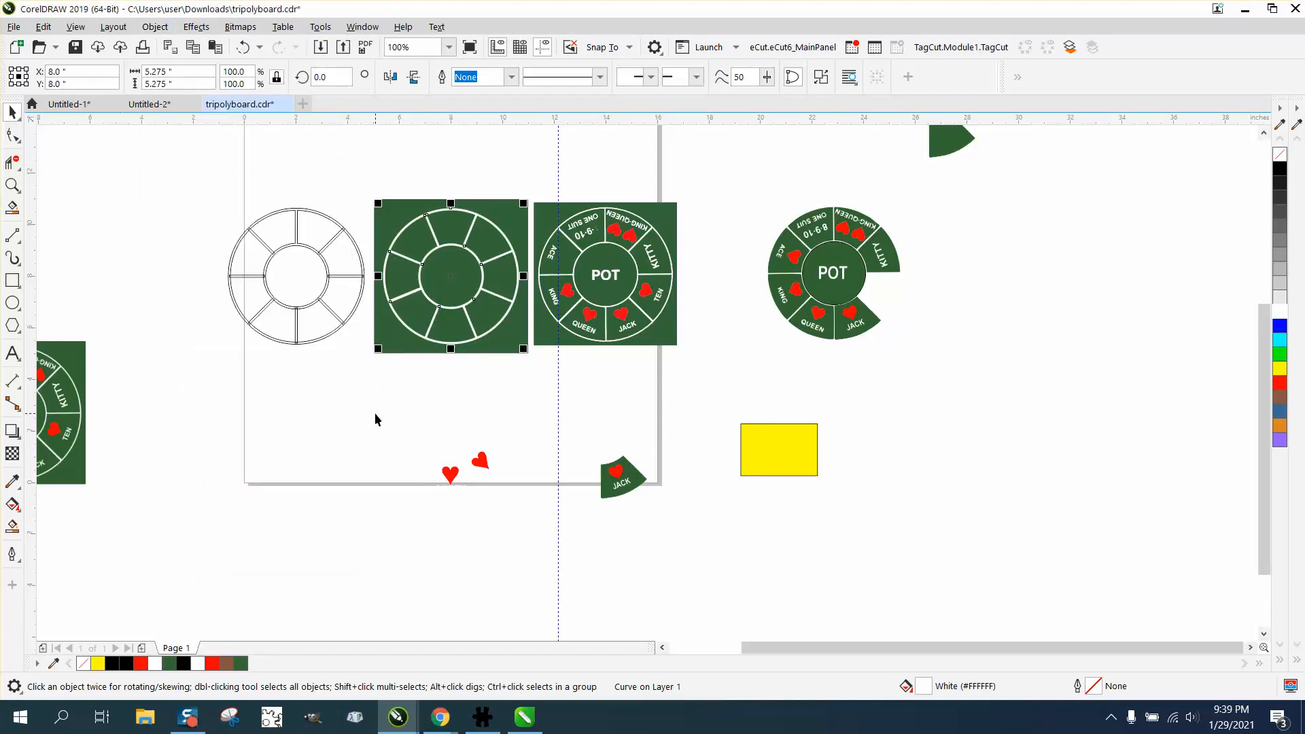
Move the two hearts and their QUEEN and JACK labels up into the wheel and bring them to the front of the page.
{"action": "left_click_drag", "start_coordinate": [375, 413], "coordinate": [541, 503]}
{"action": "key", "text": "Up"}
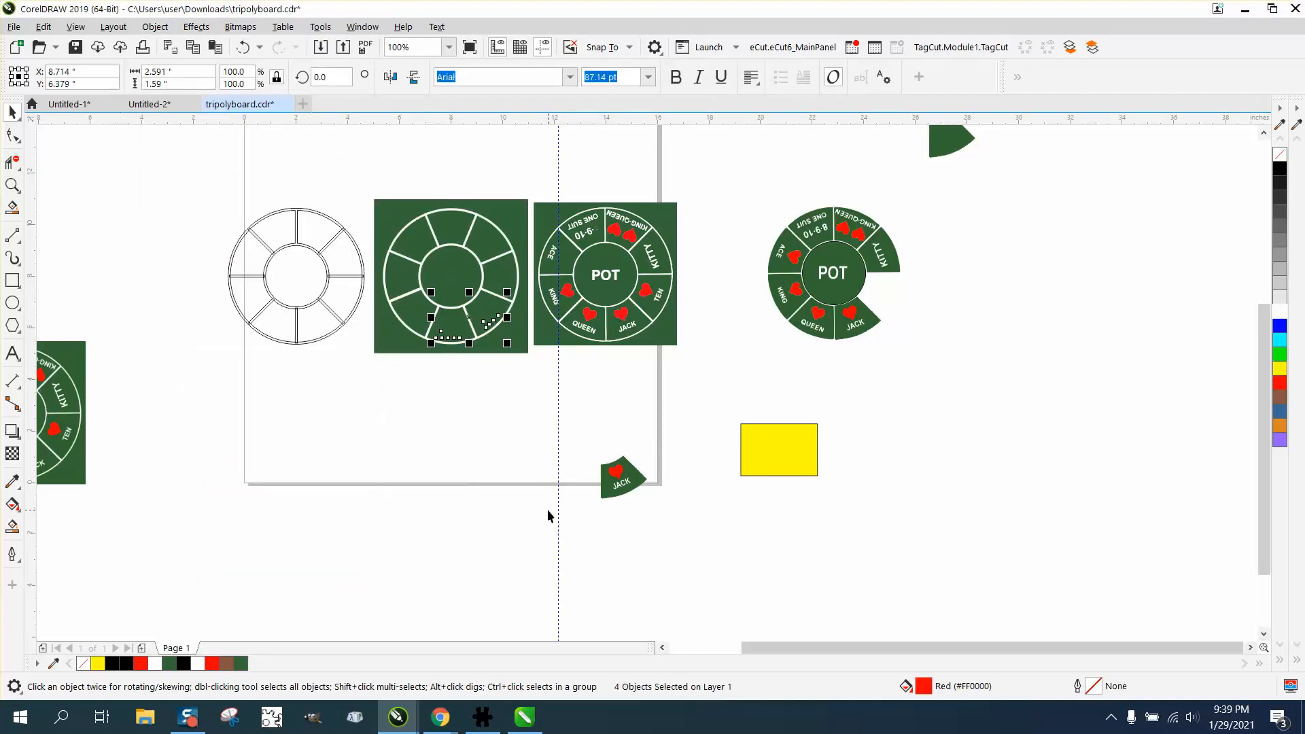
{"action": "left_click", "coordinate": [155, 26]}
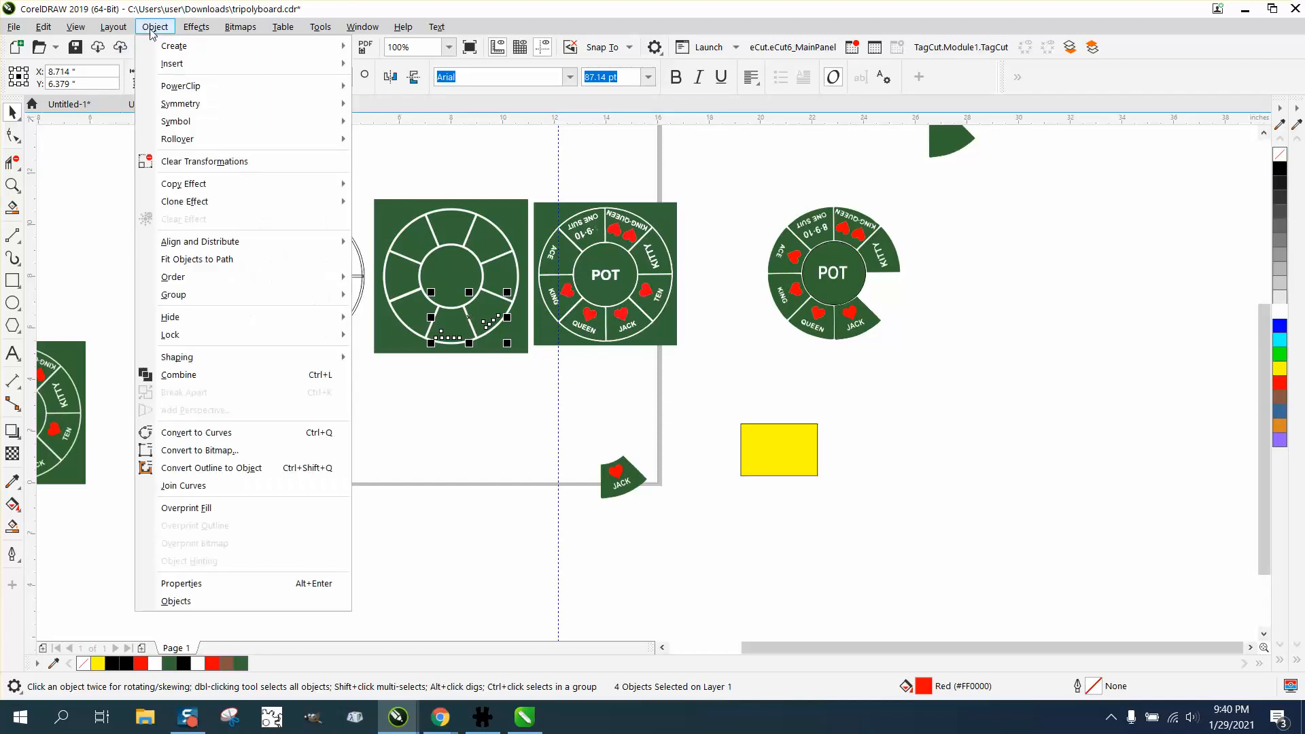
{"action": "mouse_move", "coordinate": [182, 275]}
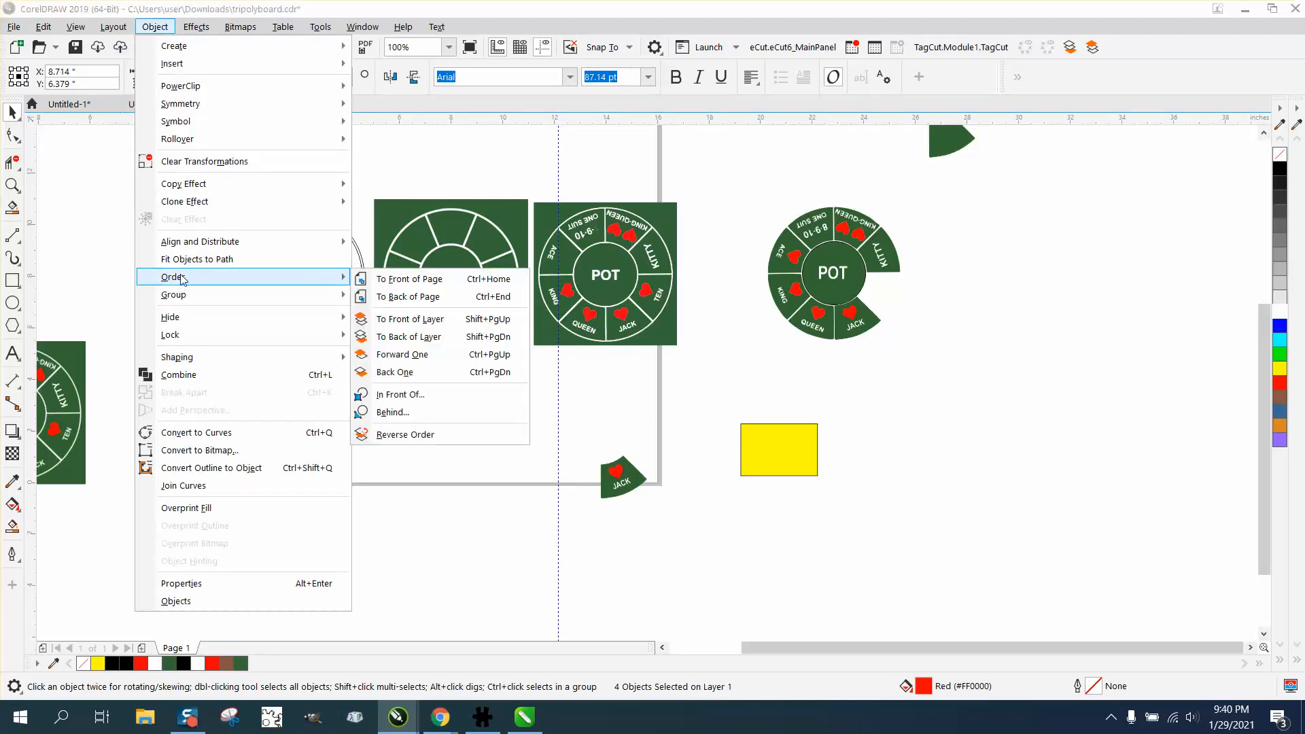
{"action": "left_click", "coordinate": [379, 280]}
{"action": "left_click", "coordinate": [12, 185]}
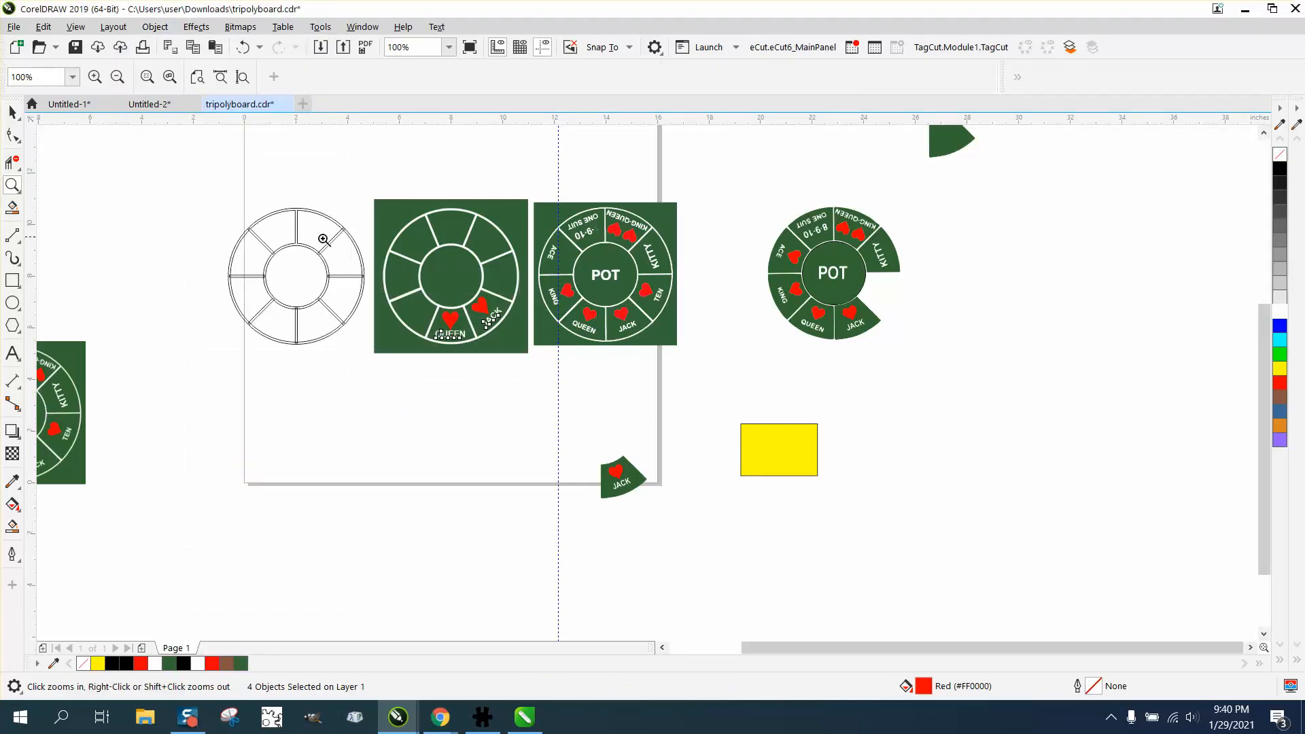
{"action": "left_click_drag", "start_coordinate": [380, 294], "coordinate": [585, 369]}
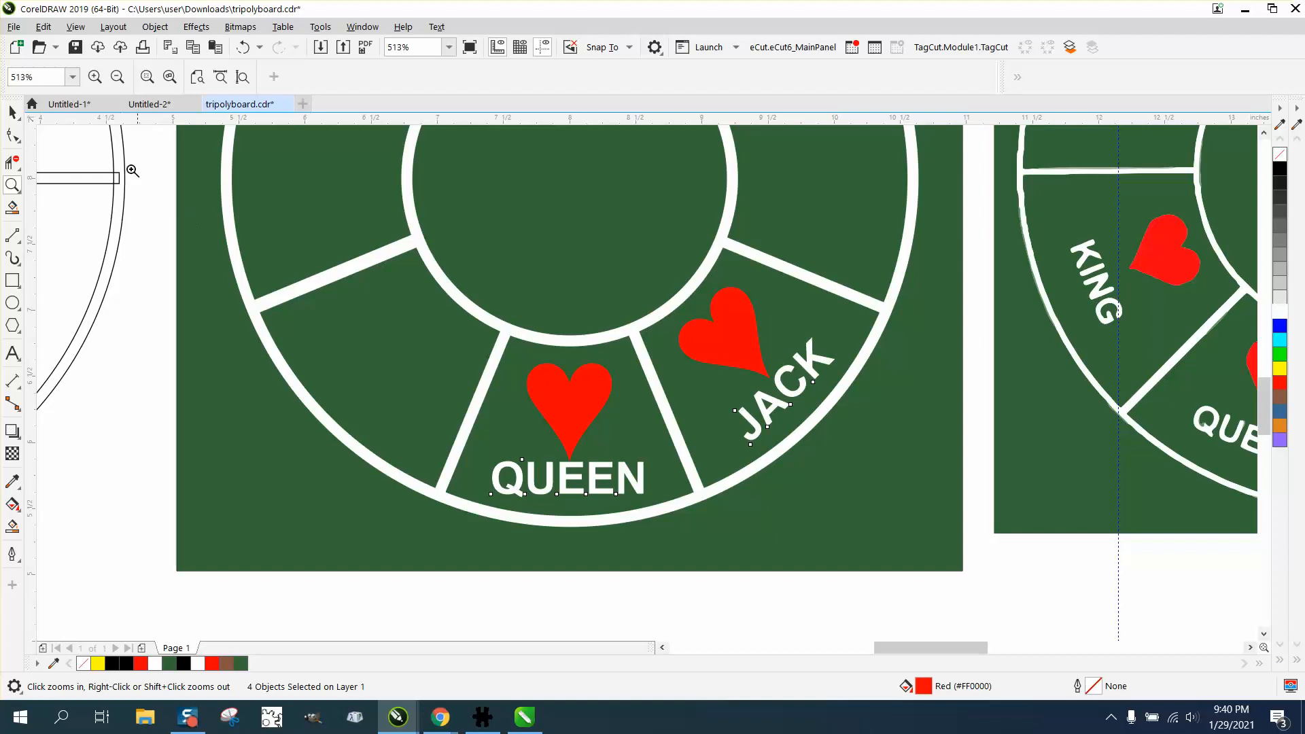
{"action": "left_click", "coordinate": [12, 112]}
{"action": "scroll", "coordinate": [137, 335], "scroll_direction": "down", "scroll_amount": 3}
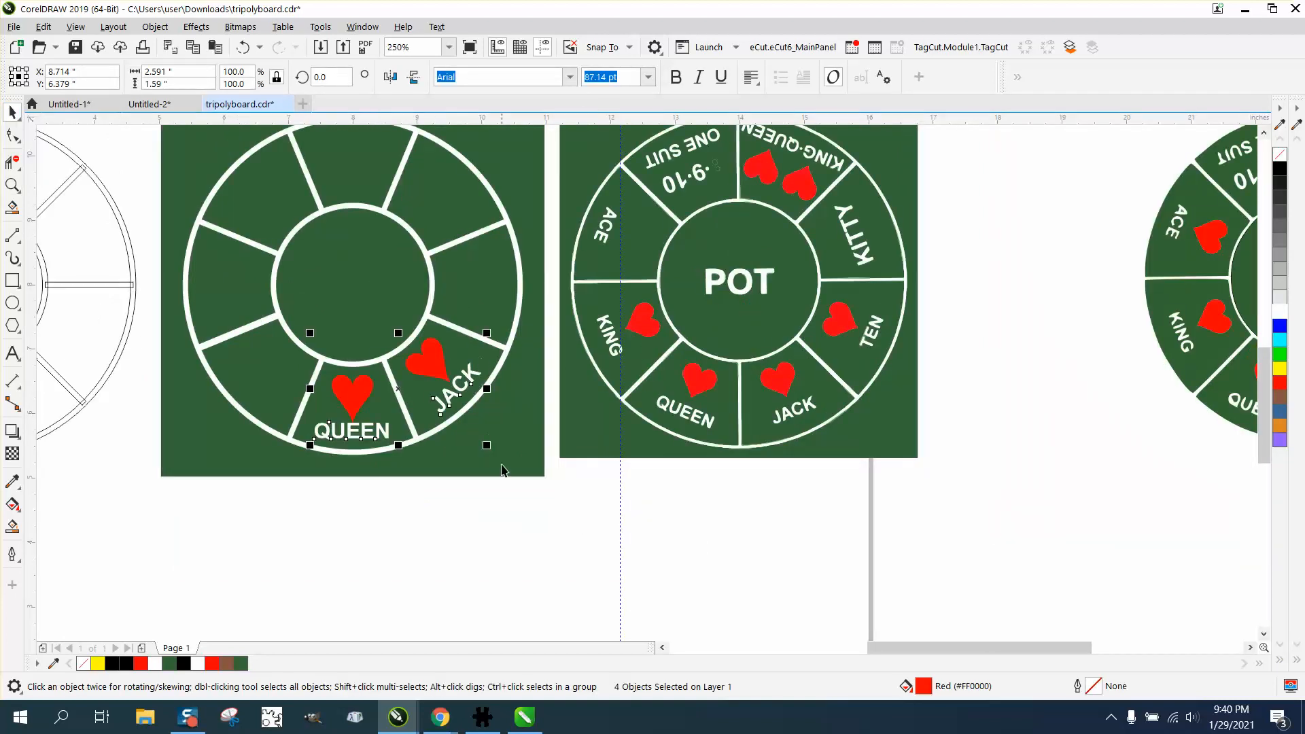
{"action": "left_click", "coordinate": [485, 496]}
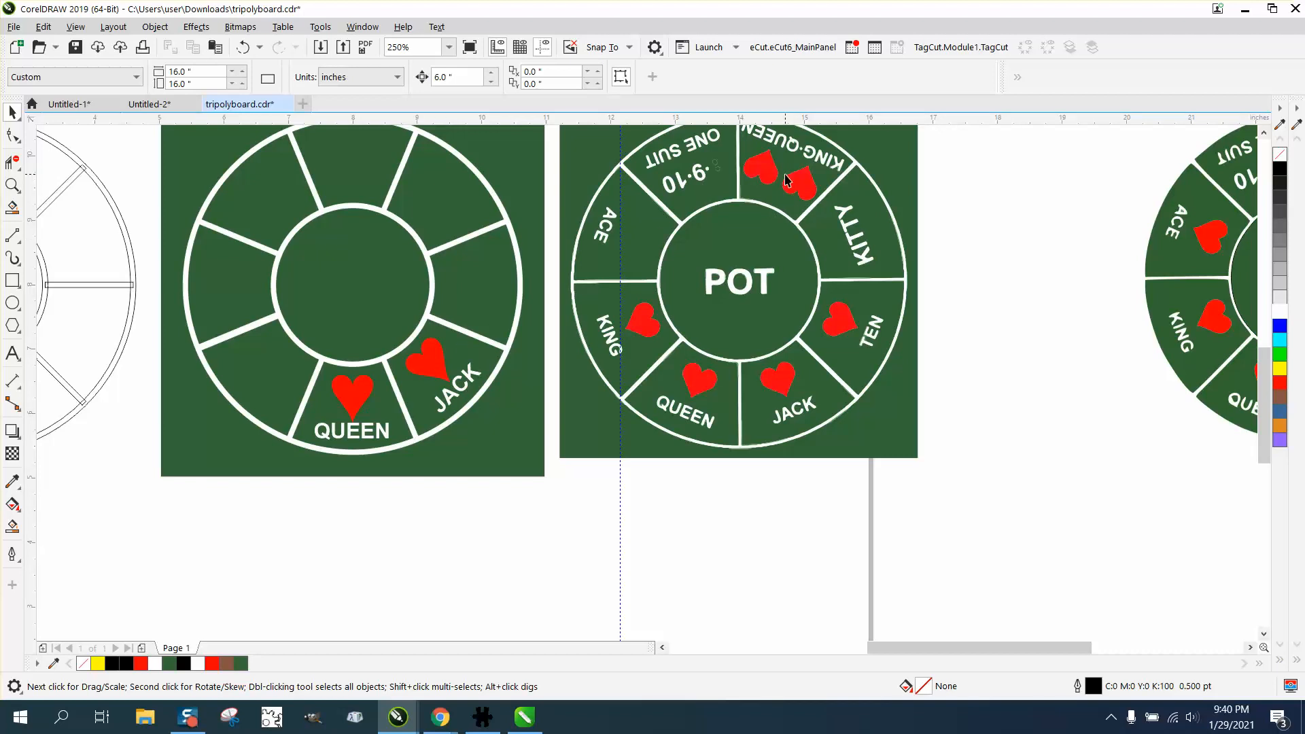
Try rotating the wheel with its hearts and labels by 45 degrees, and undo the rotation.
{"action": "scroll", "coordinate": [785, 194], "scroll_direction": "down", "scroll_amount": 2}
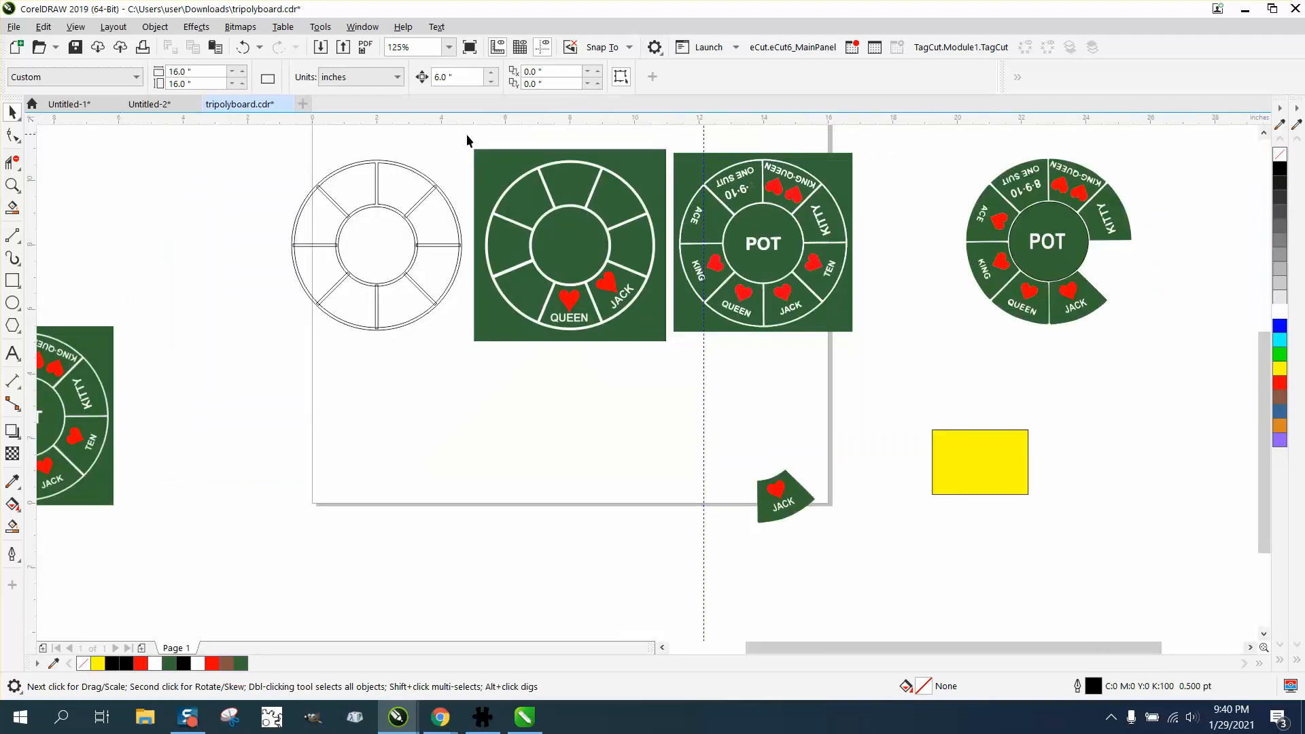
{"action": "left_click_drag", "start_coordinate": [481, 144], "coordinate": [666, 356]}
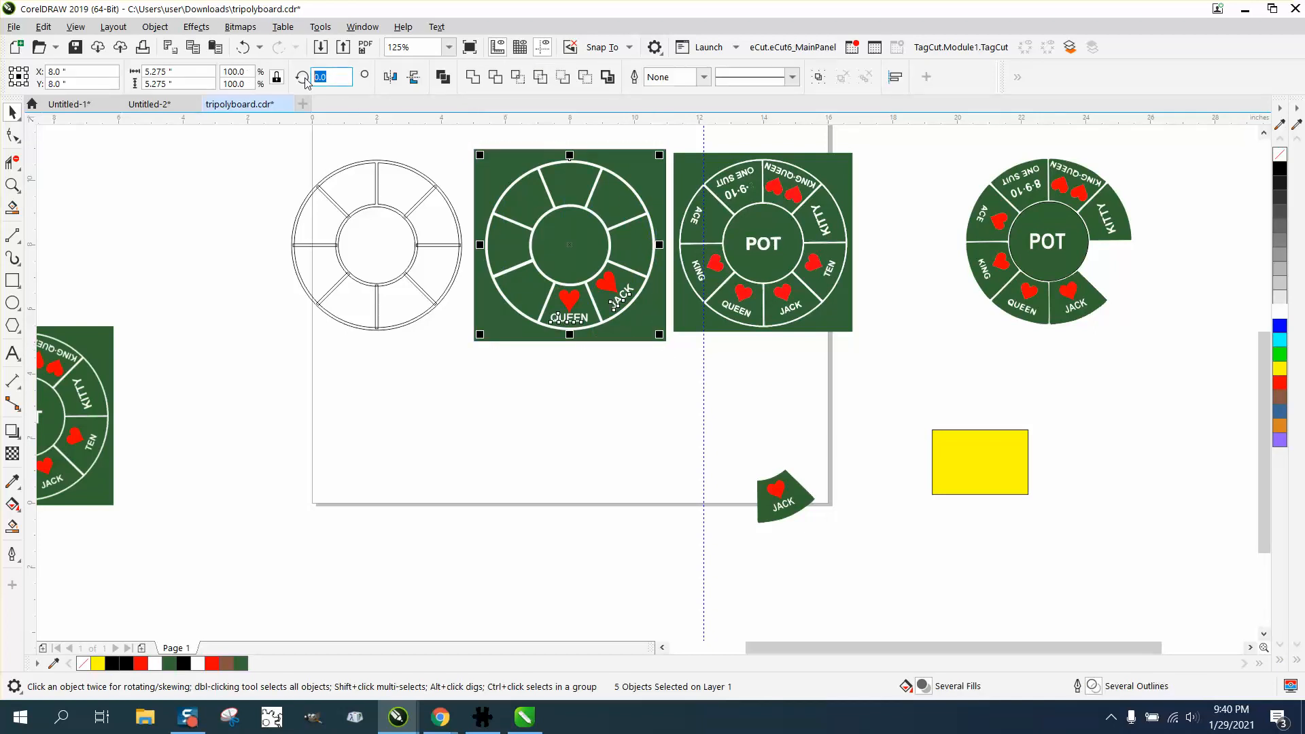
{"action": "type", "text": "45"}
{"action": "key", "text": "Return"}
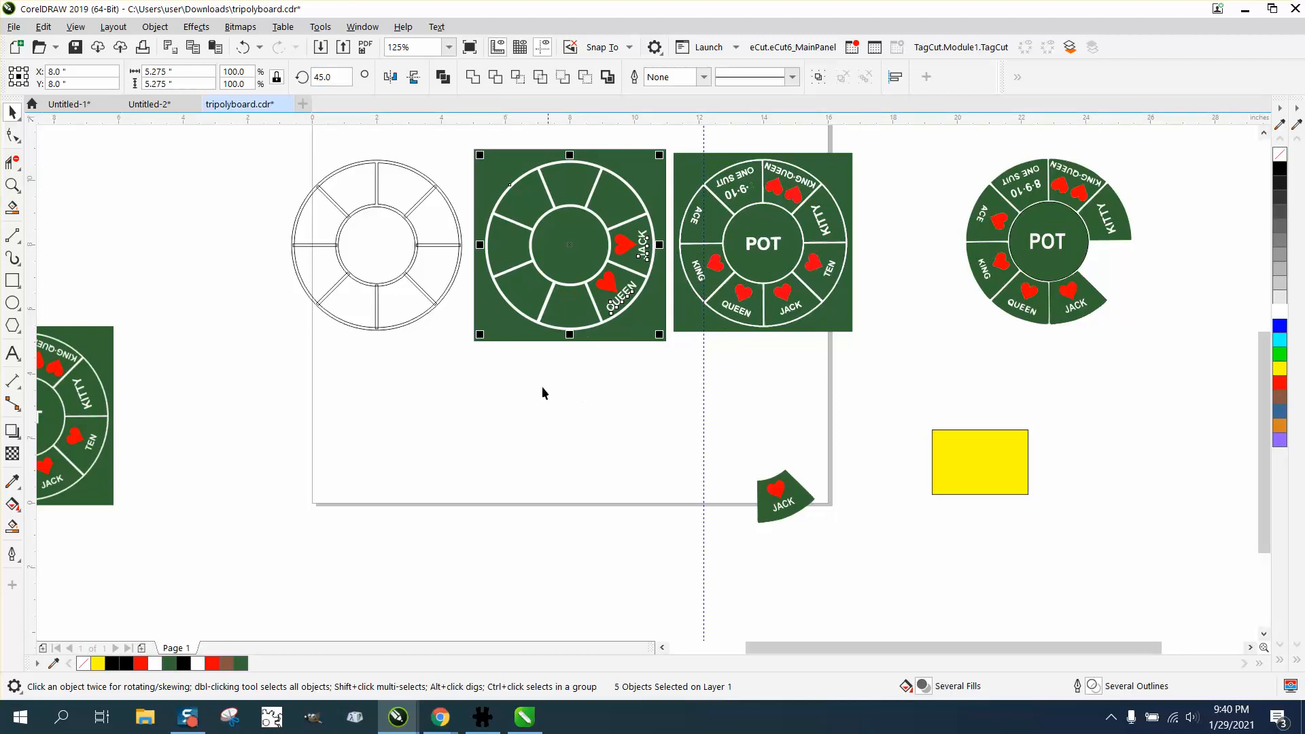
{"action": "left_click", "coordinate": [243, 47]}
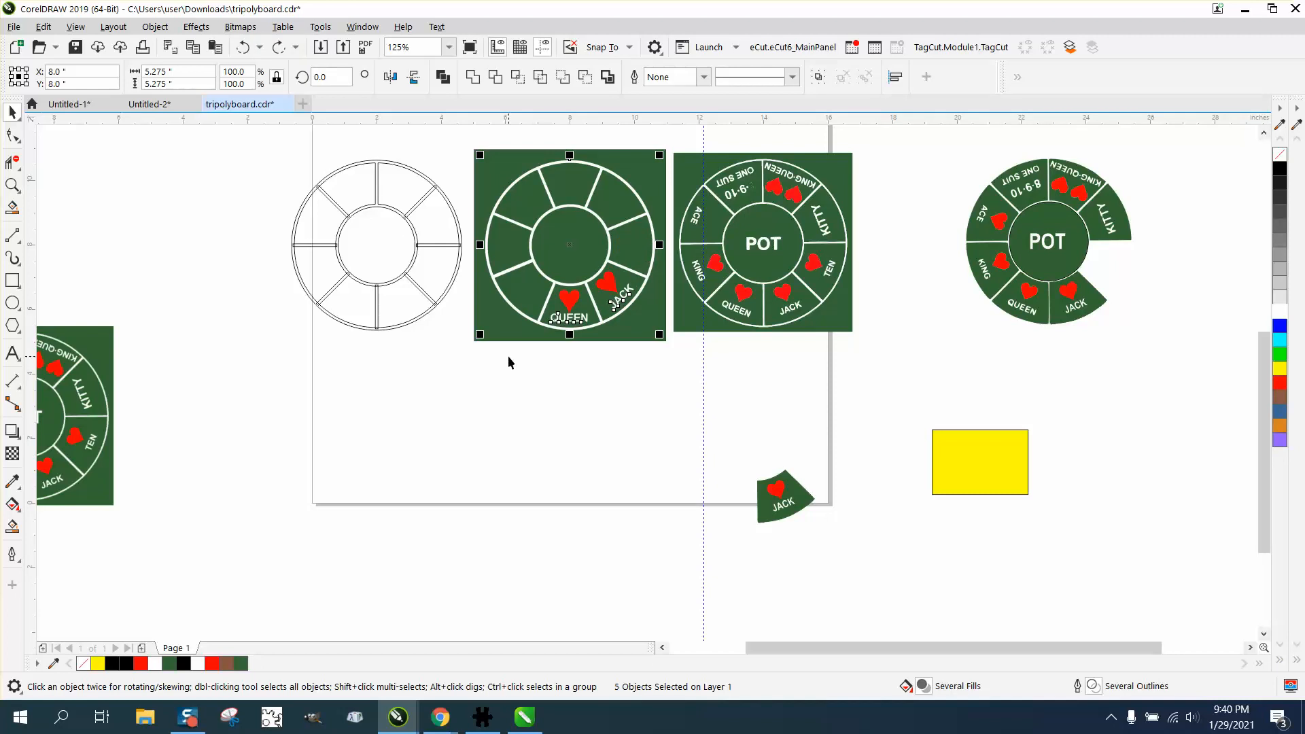
{"action": "left_click", "coordinate": [528, 359]}
Try moving the green square down away from the wheel, and undo the move.
{"action": "left_click", "coordinate": [570, 302]}
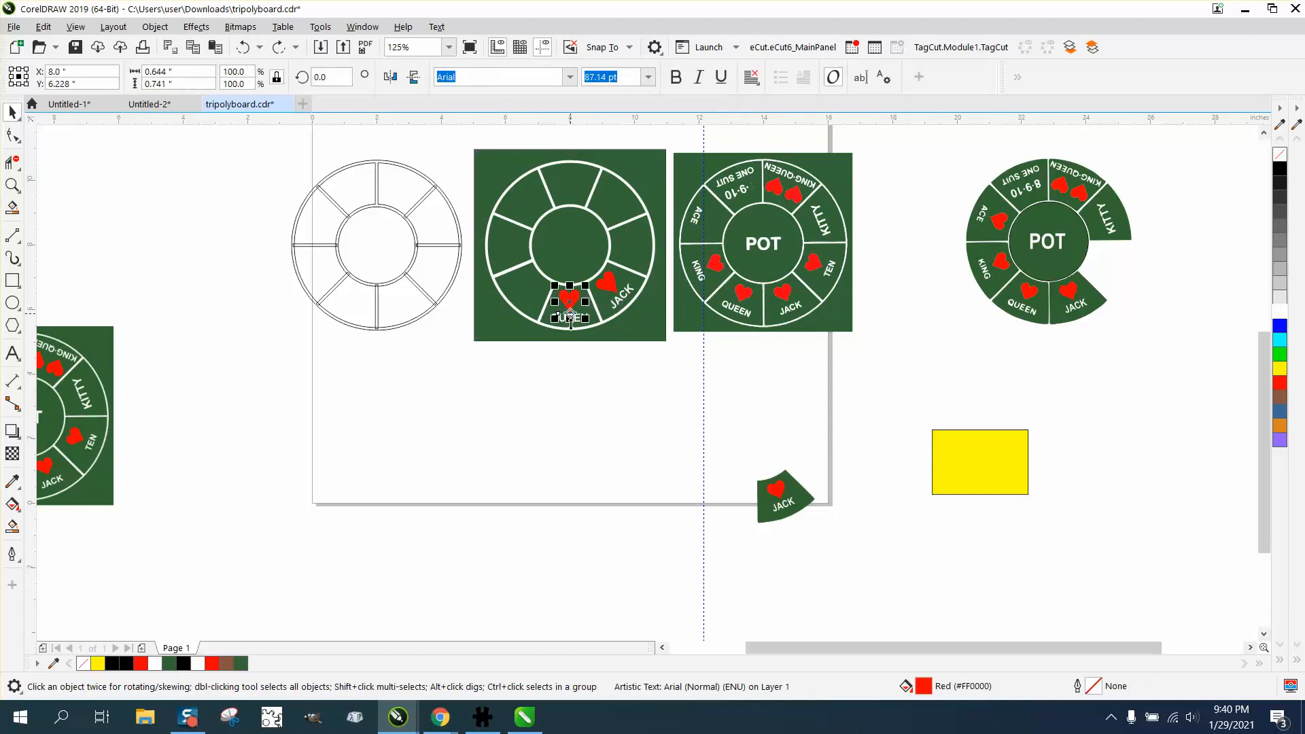
{"action": "left_click", "coordinate": [575, 338]}
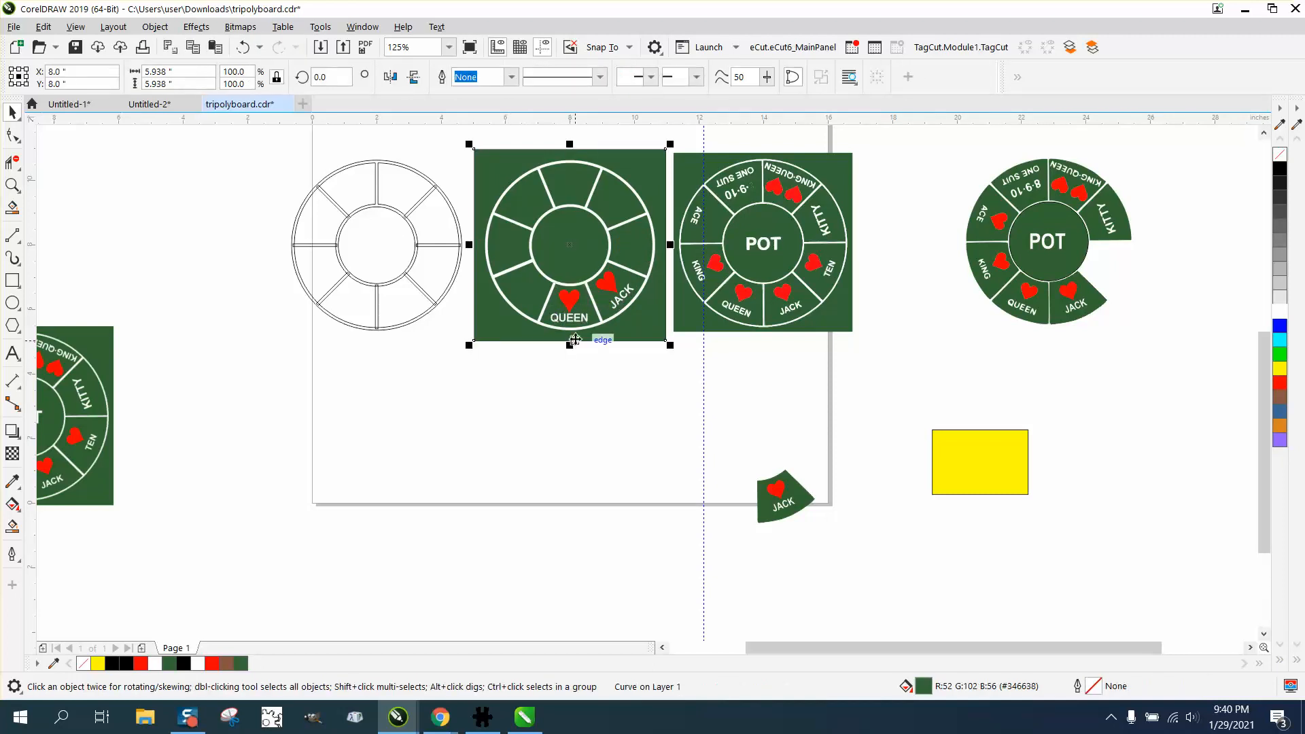
{"action": "key", "text": "Down"}
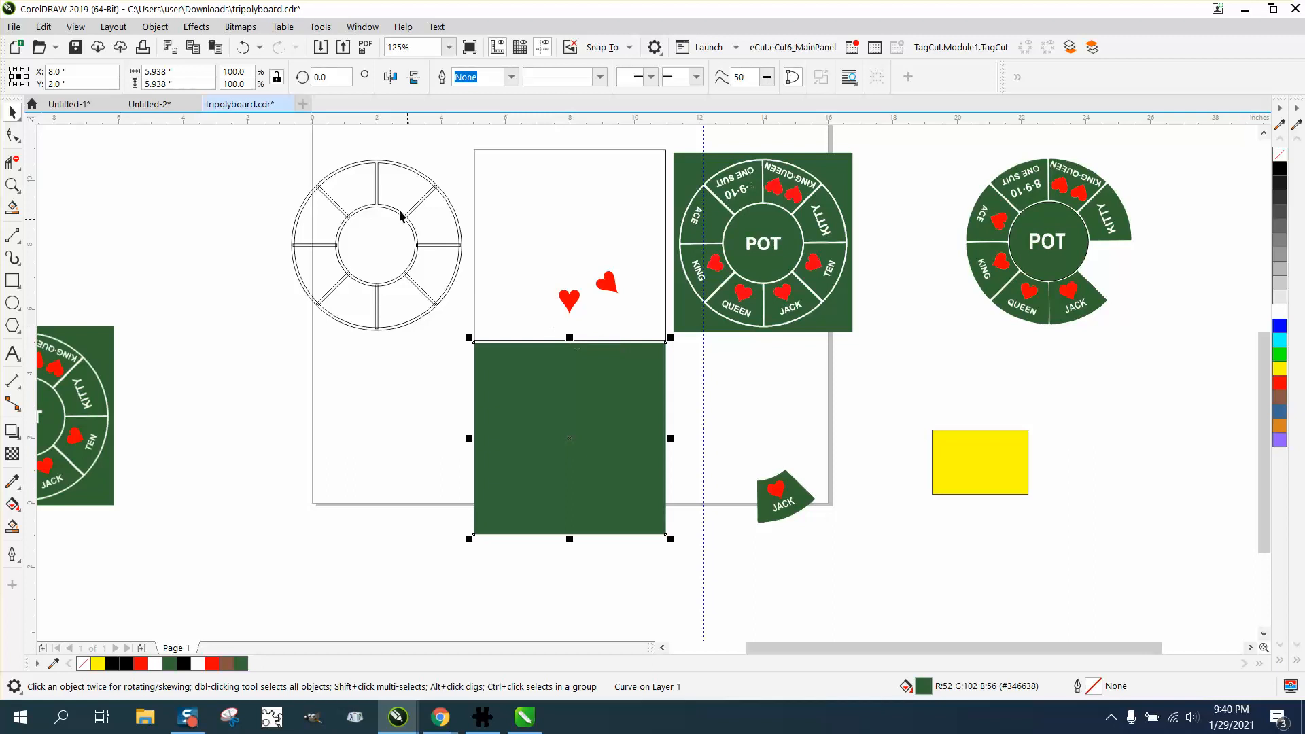
{"action": "left_click", "coordinate": [243, 47]}
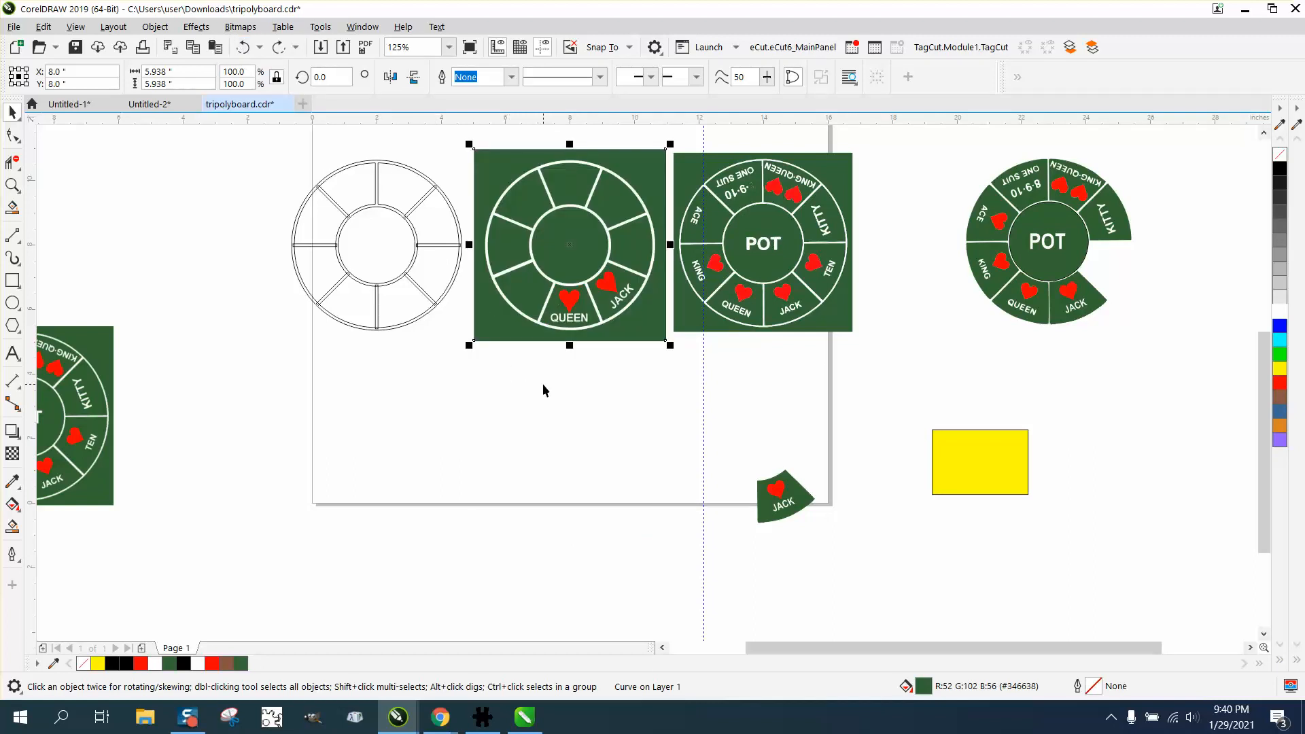
Move the QUEEN heart and label below the board, and place a duplicate of them back in the wheel's bottom wedge.
{"action": "left_click_drag", "start_coordinate": [543, 386], "coordinate": [589, 275]}
{"action": "key", "text": "Down"}
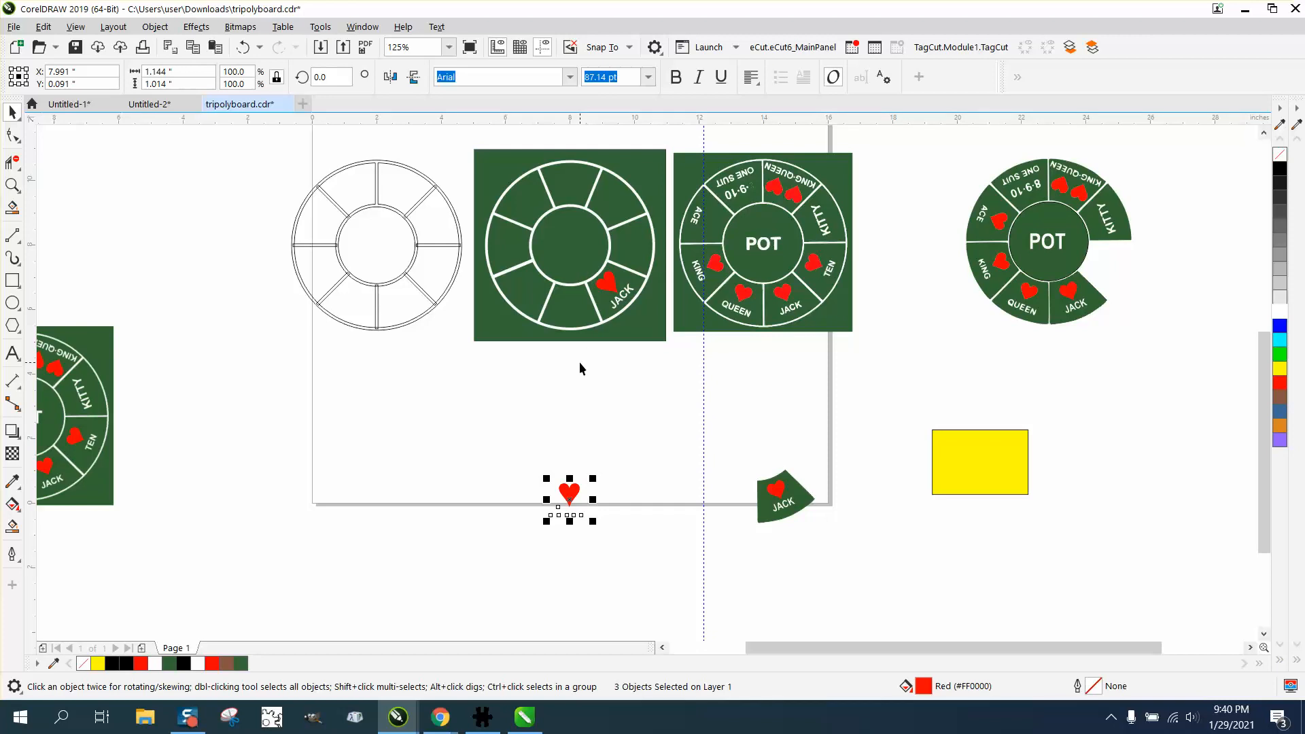
{"action": "left_click", "coordinate": [582, 423]}
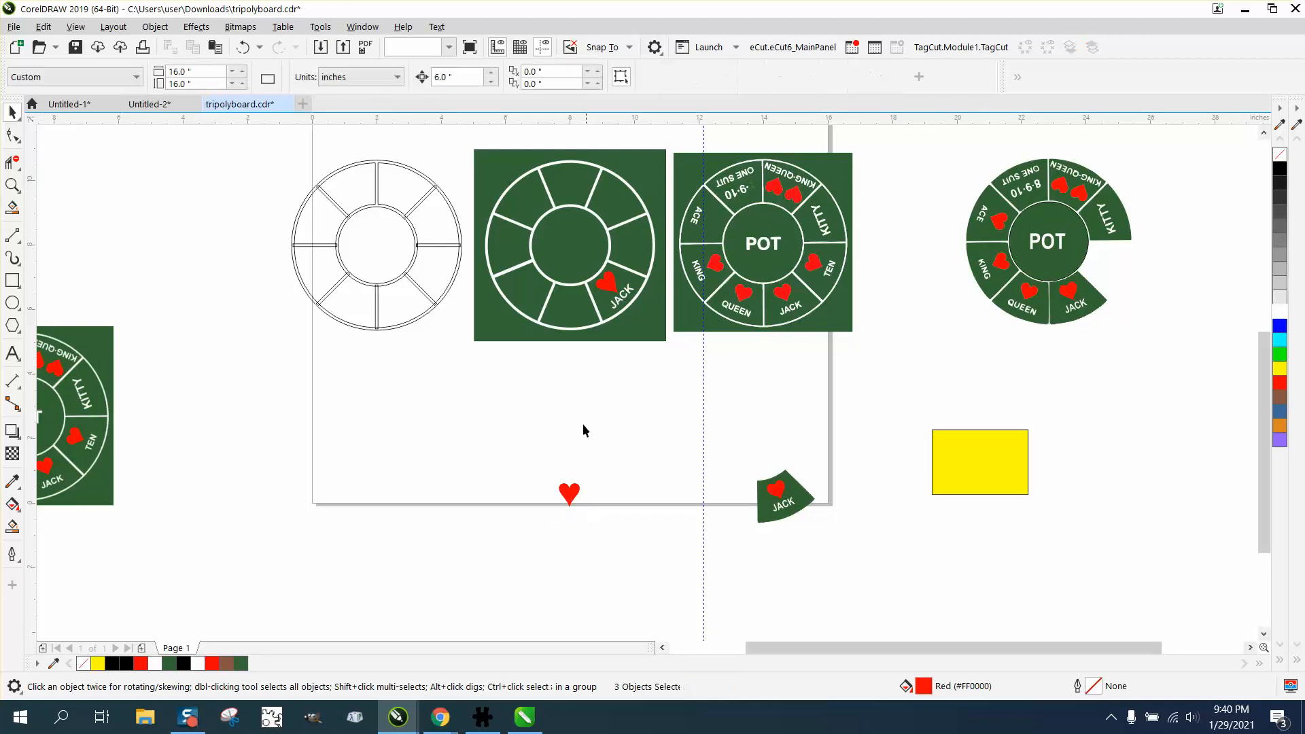
{"action": "left_click_drag", "start_coordinate": [610, 525], "coordinate": [614, 524]}
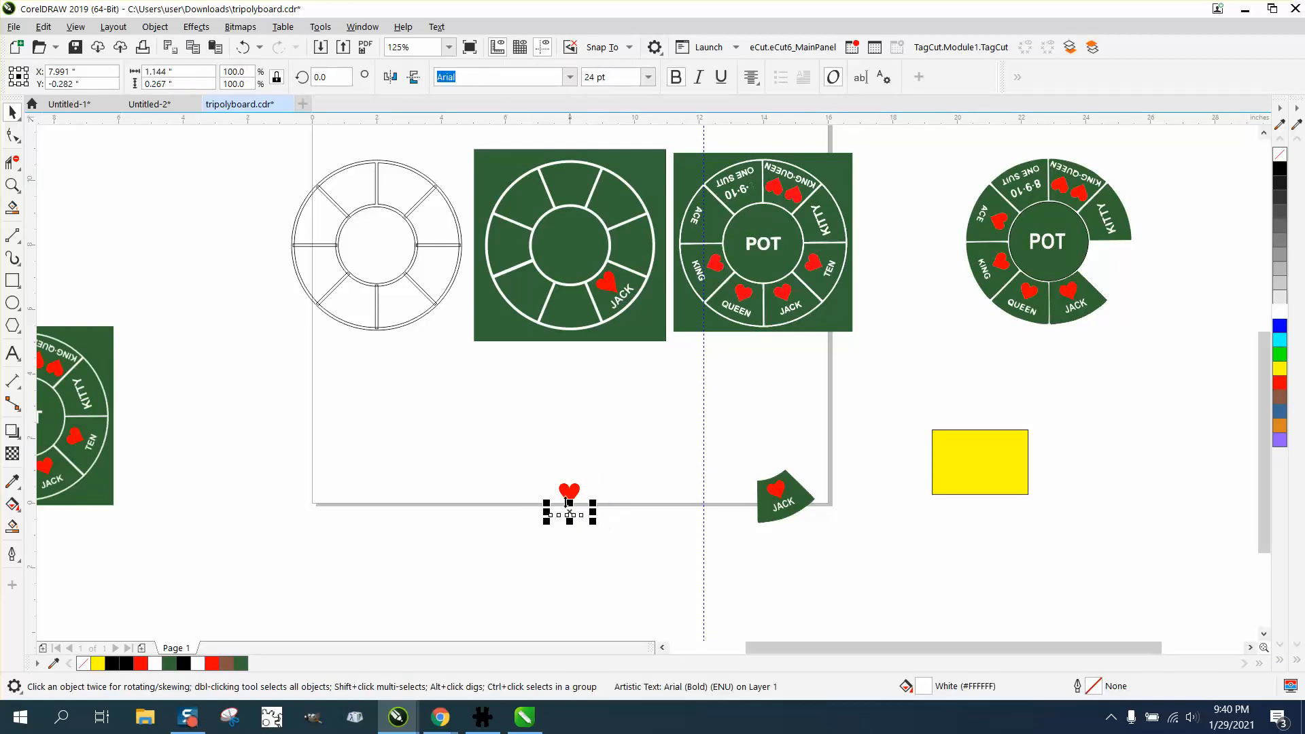
{"action": "left_click_drag", "start_coordinate": [496, 474], "coordinate": [614, 532]}
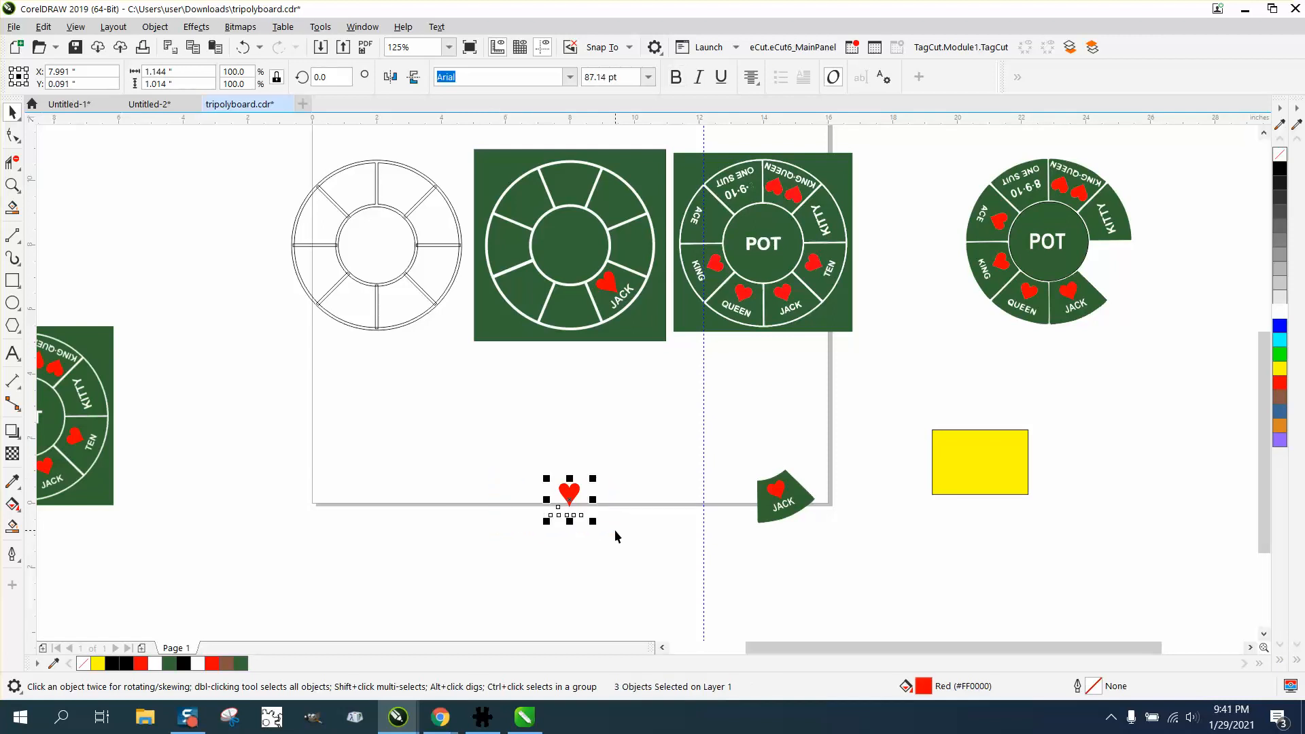
{"action": "key", "text": "ctrl+d"}
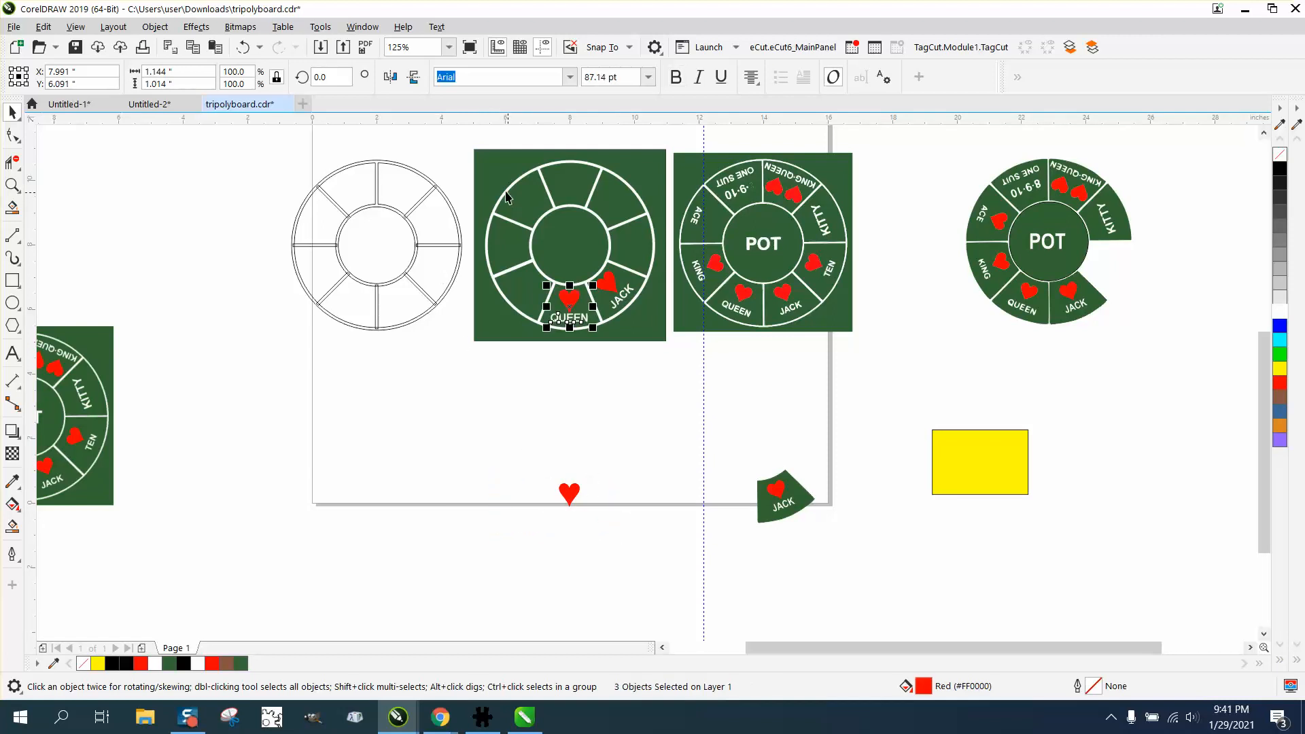
Rotate the wheel with its hearts and labels by 45 degrees, and move the spare QUEEN heart and label up into the bottom wedge.
{"action": "left_click_drag", "start_coordinate": [481, 145], "coordinate": [667, 347]}
{"action": "left_click", "coordinate": [325, 76]}
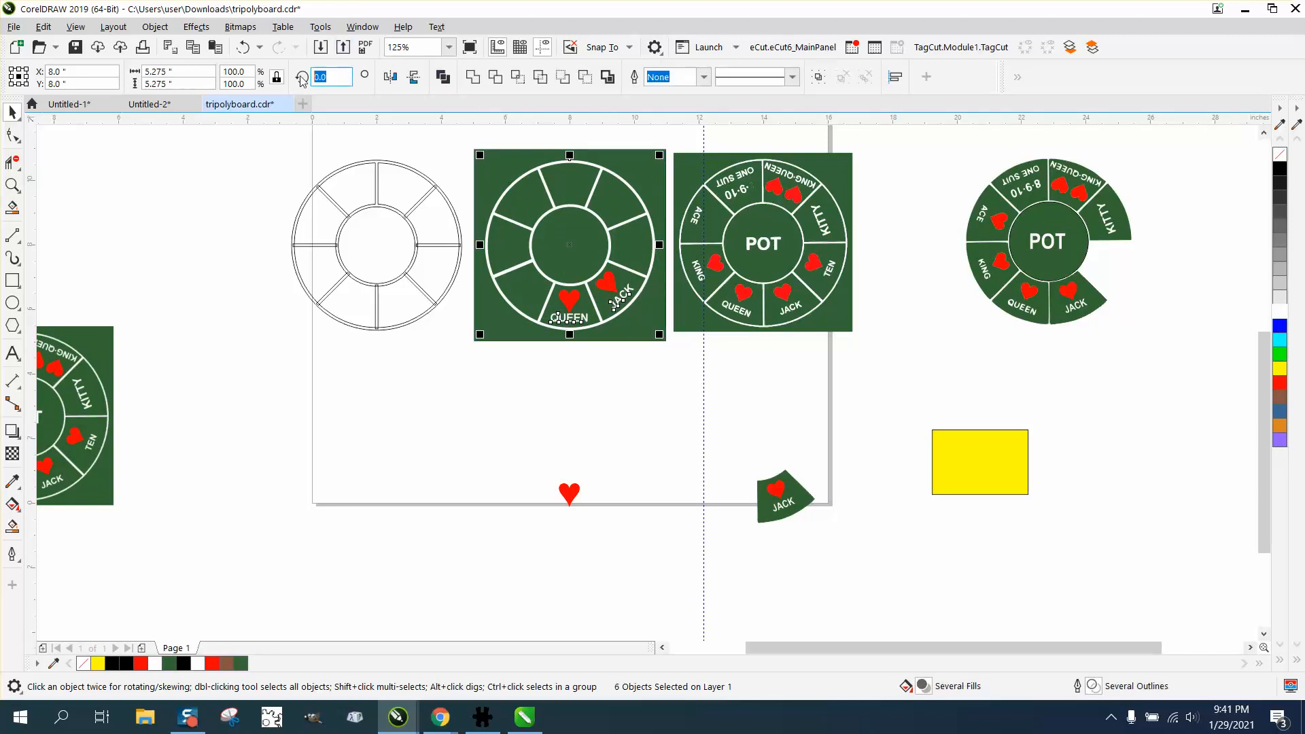
{"action": "type", "text": "45"}
{"action": "key", "text": "Return"}
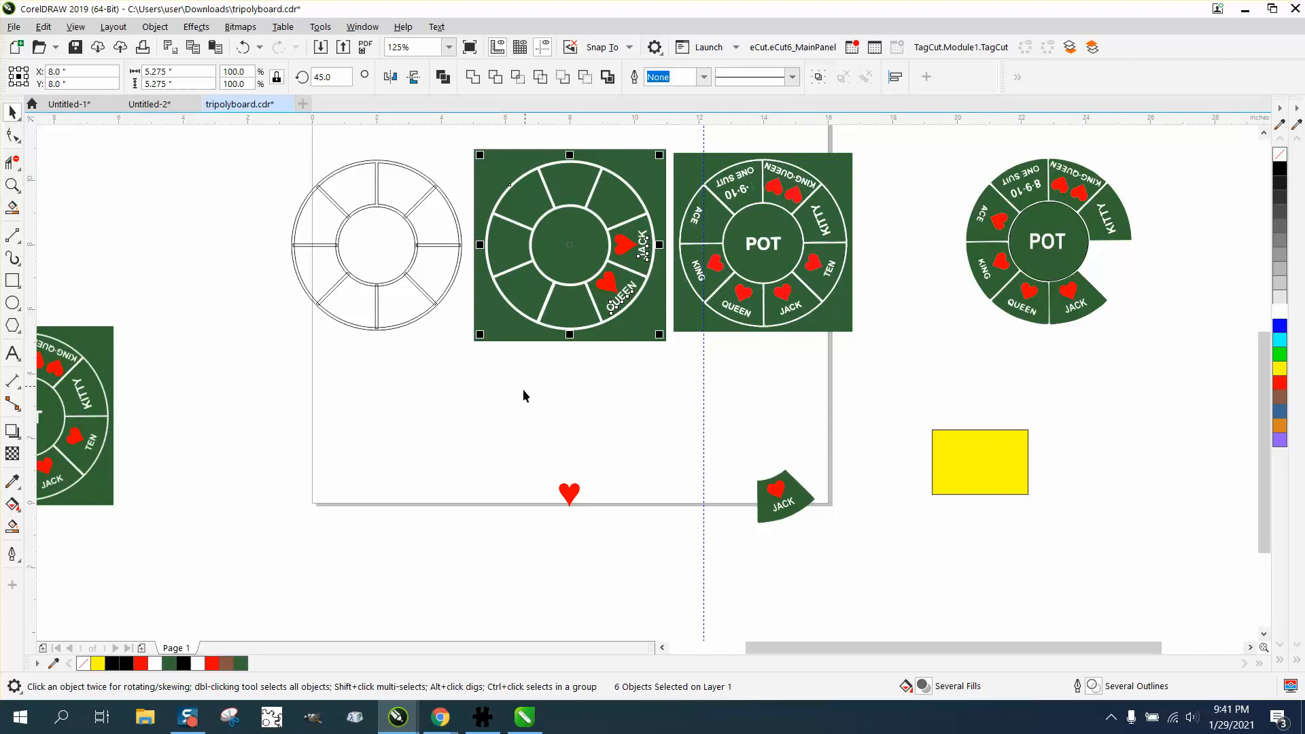
{"action": "left_click_drag", "start_coordinate": [513, 411], "coordinate": [670, 576]}
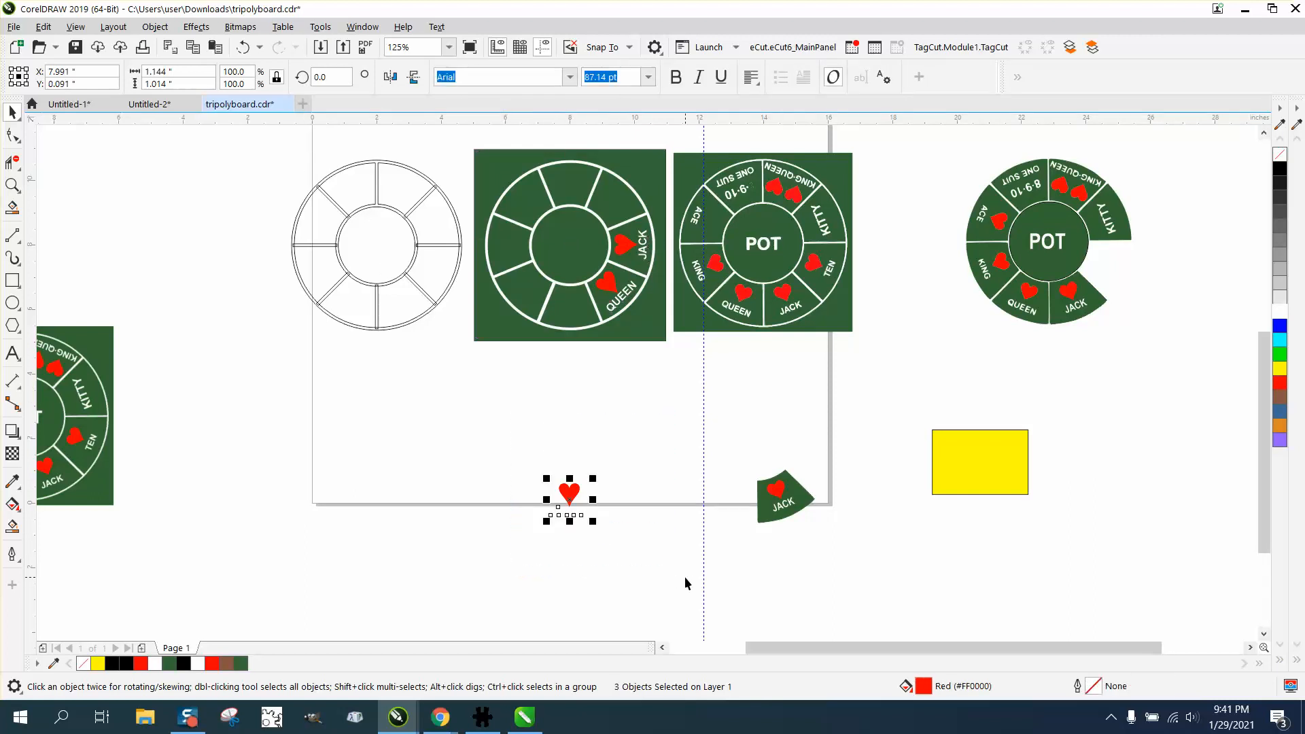
{"action": "key", "text": "Up"}
Change the QUEEN label in the wheel's bottom wedge to KING.
{"action": "left_click", "coordinate": [12, 185]}
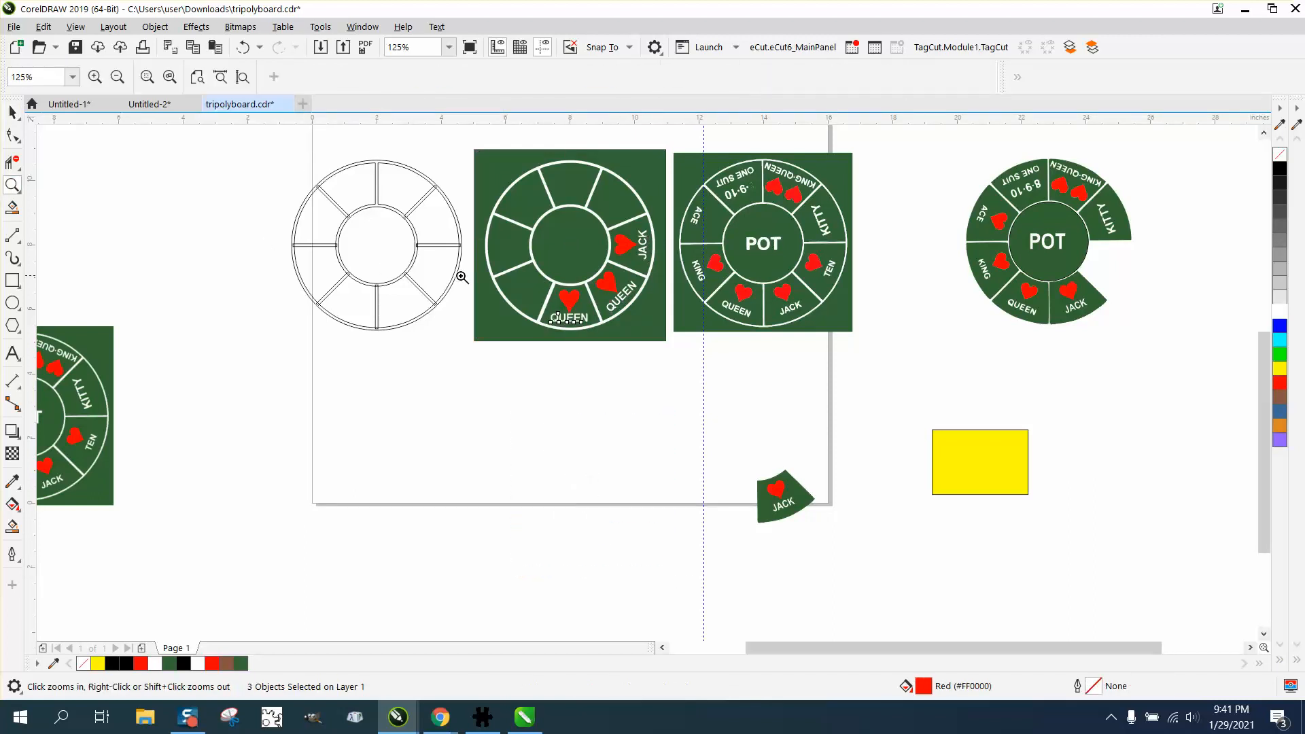
{"action": "left_click_drag", "start_coordinate": [469, 265], "coordinate": [680, 355]}
{"action": "left_click", "coordinate": [12, 112]}
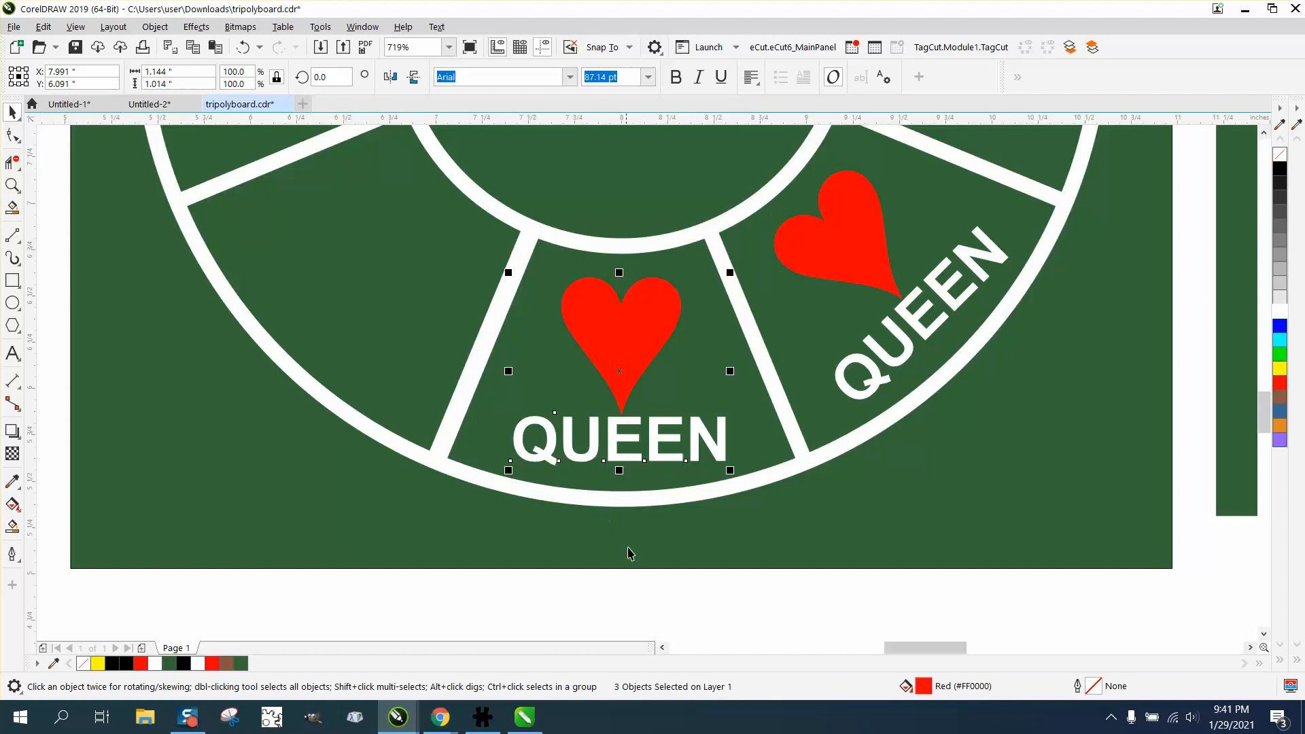
{"action": "left_click", "coordinate": [631, 465]}
{"action": "left_click", "coordinate": [633, 462]}
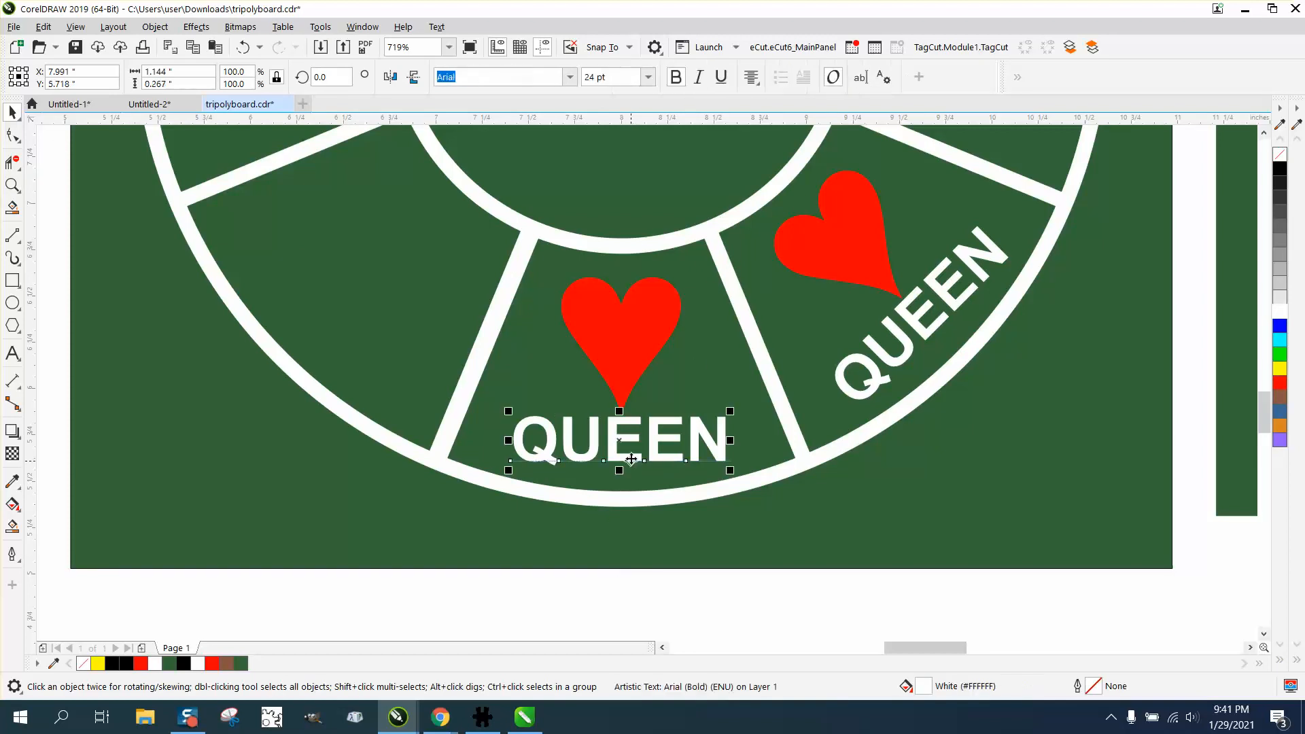
{"action": "left_click", "coordinate": [860, 78]}
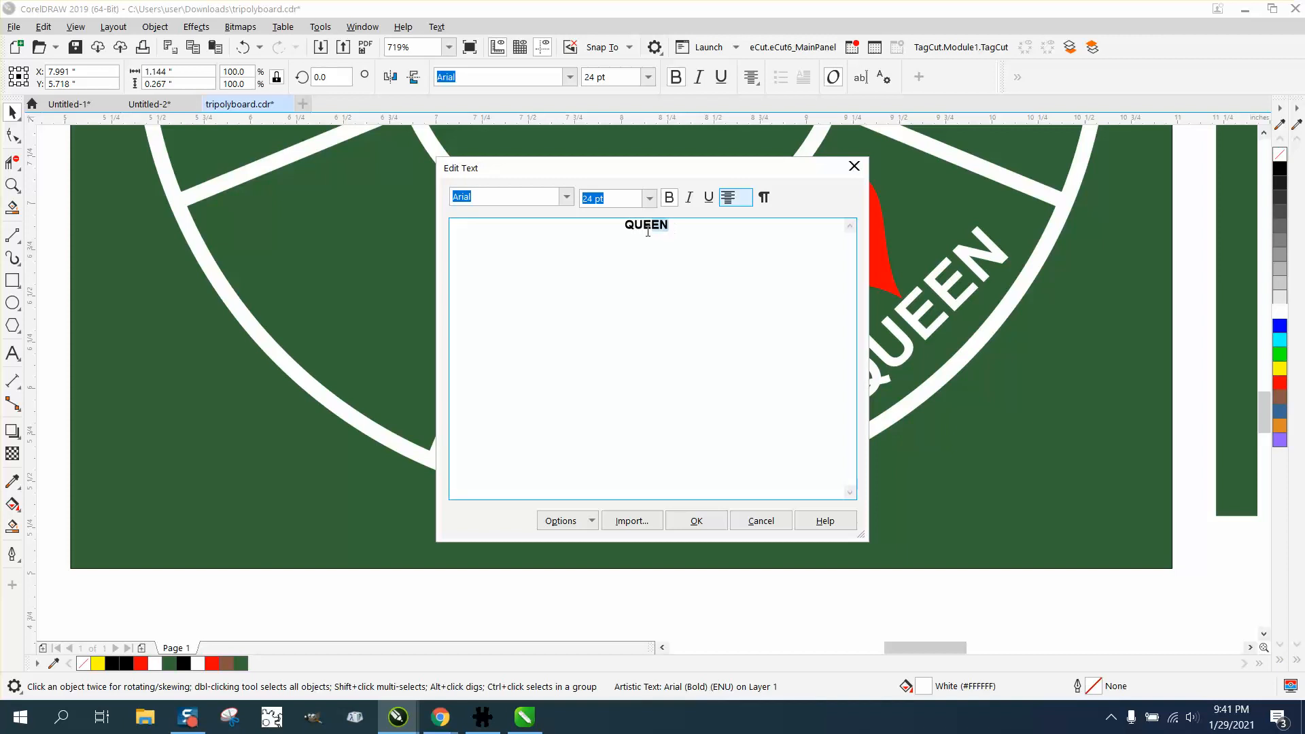
{"action": "left_click_drag", "start_coordinate": [647, 231], "coordinate": [597, 232]}
{"action": "type", "text": "ng"}
{"action": "key", "text": "BackSpace"}
{"action": "key", "text": "BackSpace"}
{"action": "key", "text": "BackSpace"}
{"action": "type", "text": "ING"}
{"action": "left_click", "coordinate": [696, 520]}
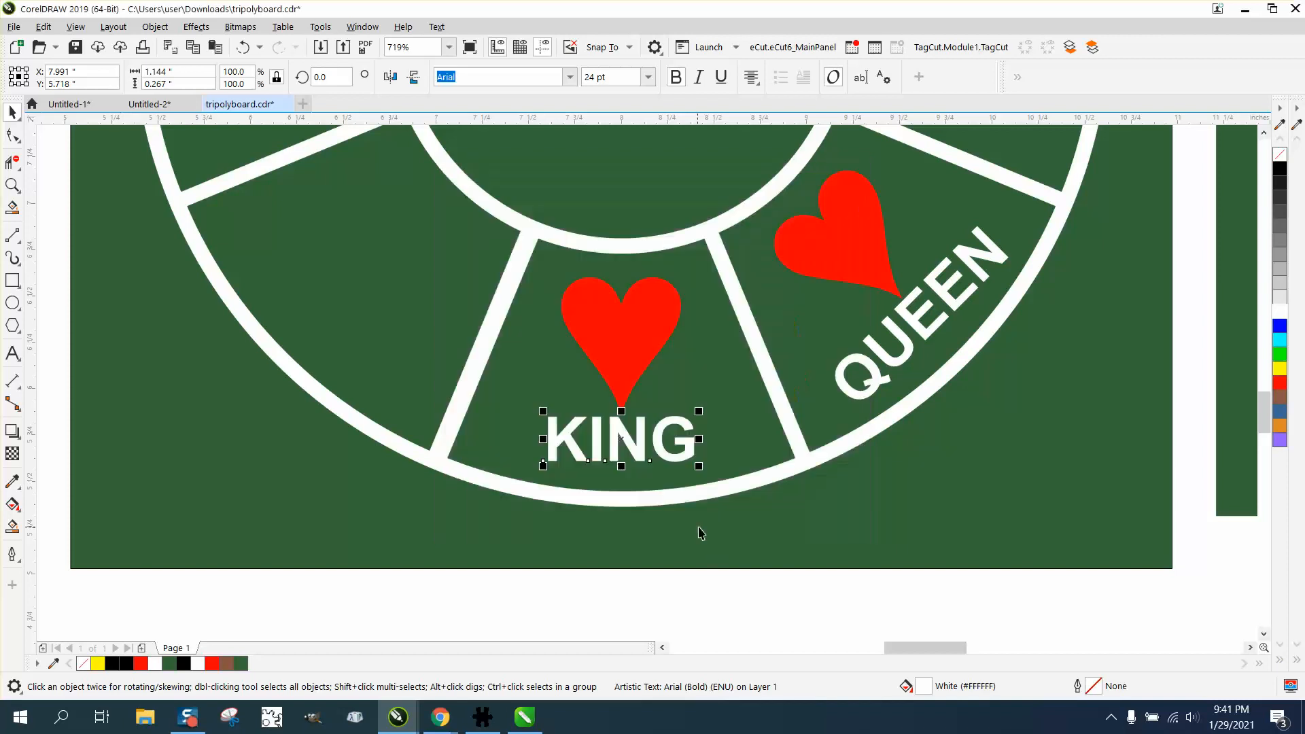
Nudge the reference board with the POT centre up to a Y position of 8.194 inches, and leave it selected.
{"action": "scroll", "coordinate": [428, 440], "scroll_direction": "down", "scroll_amount": 4}
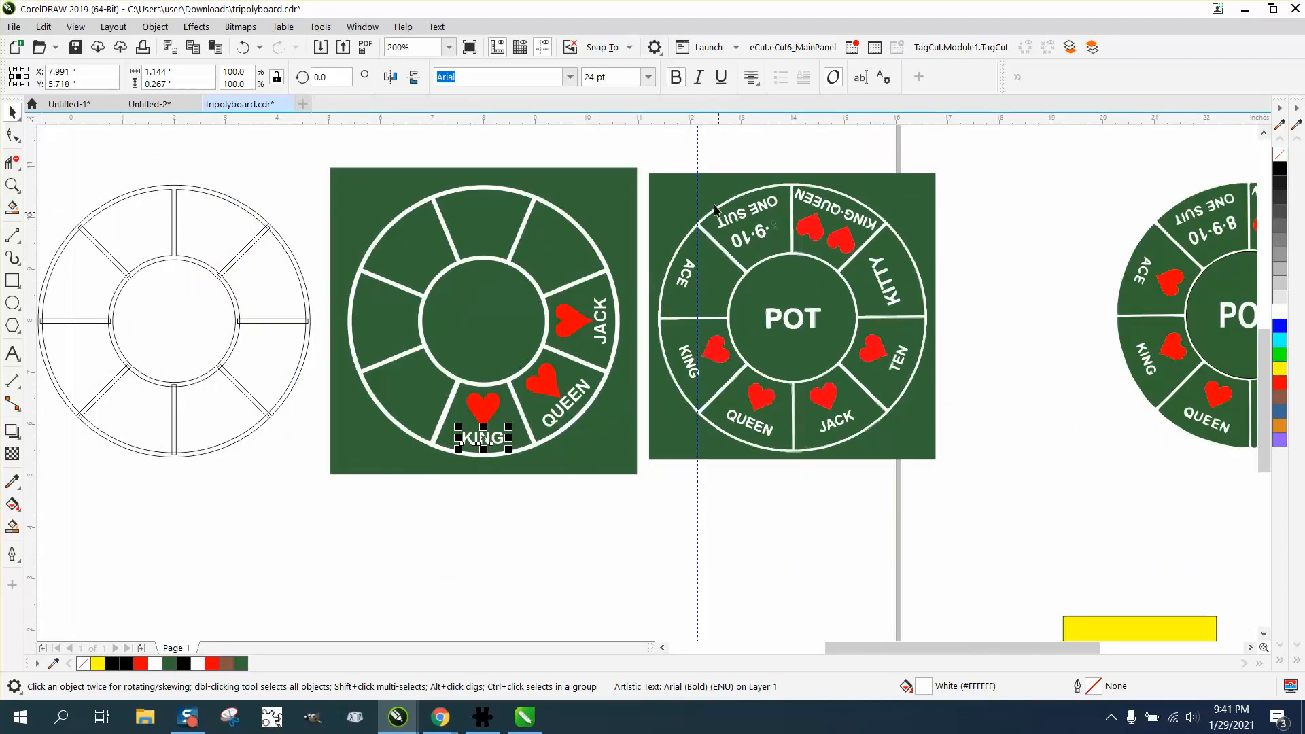
{"action": "left_click", "coordinate": [926, 449]}
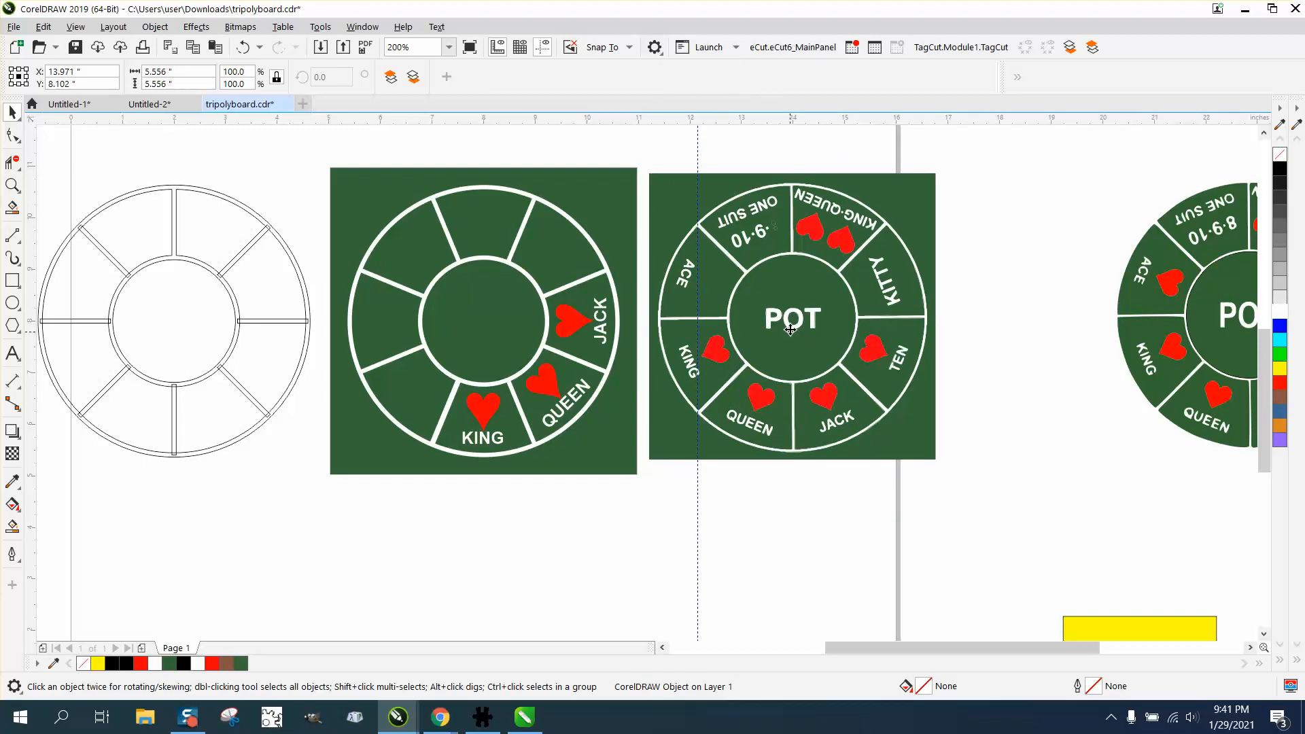
{"action": "key", "text": "Up"}
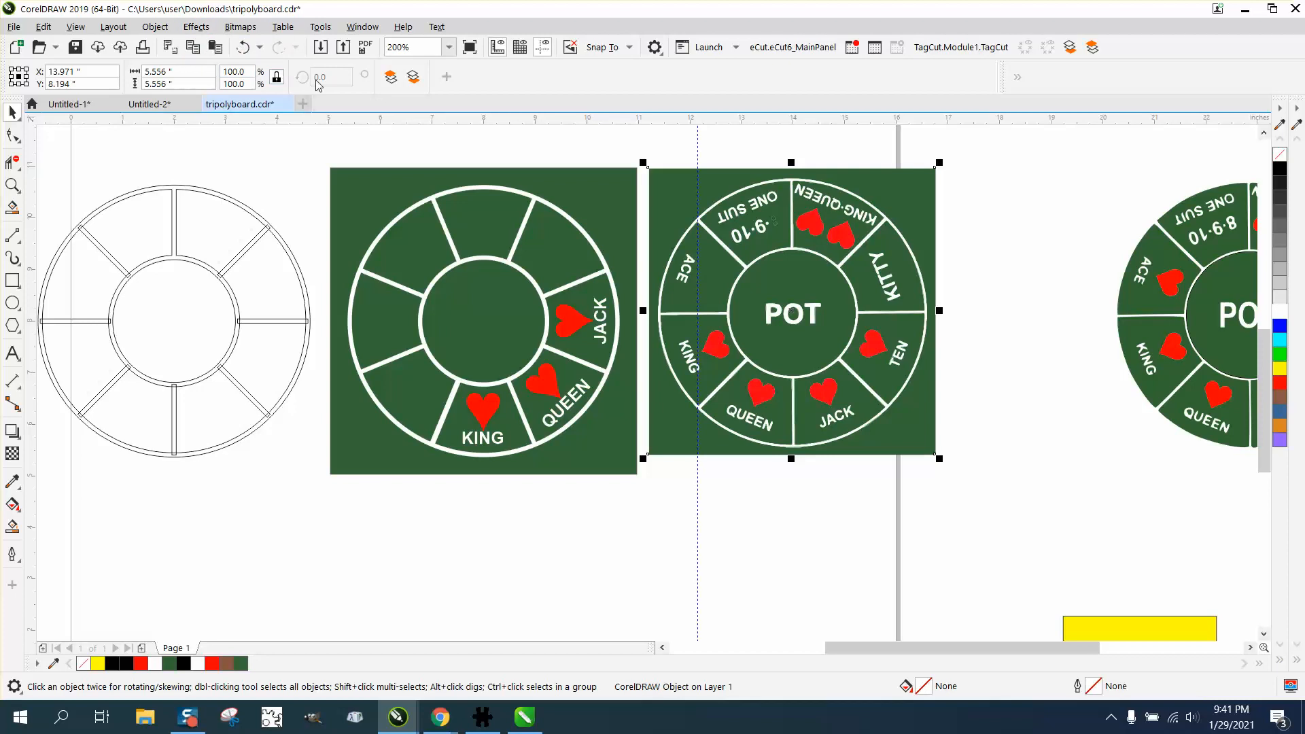
{"action": "left_click", "coordinate": [668, 157]}
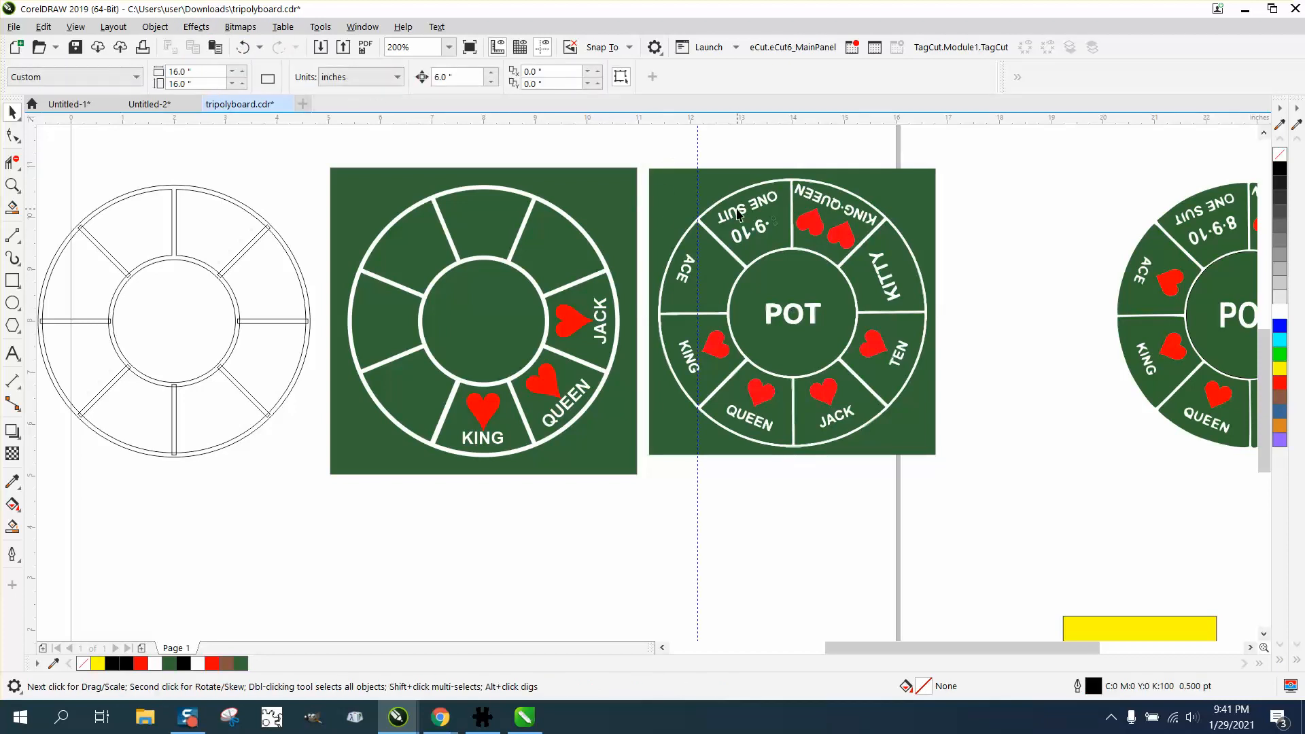
{"action": "left_click", "coordinate": [737, 215]}
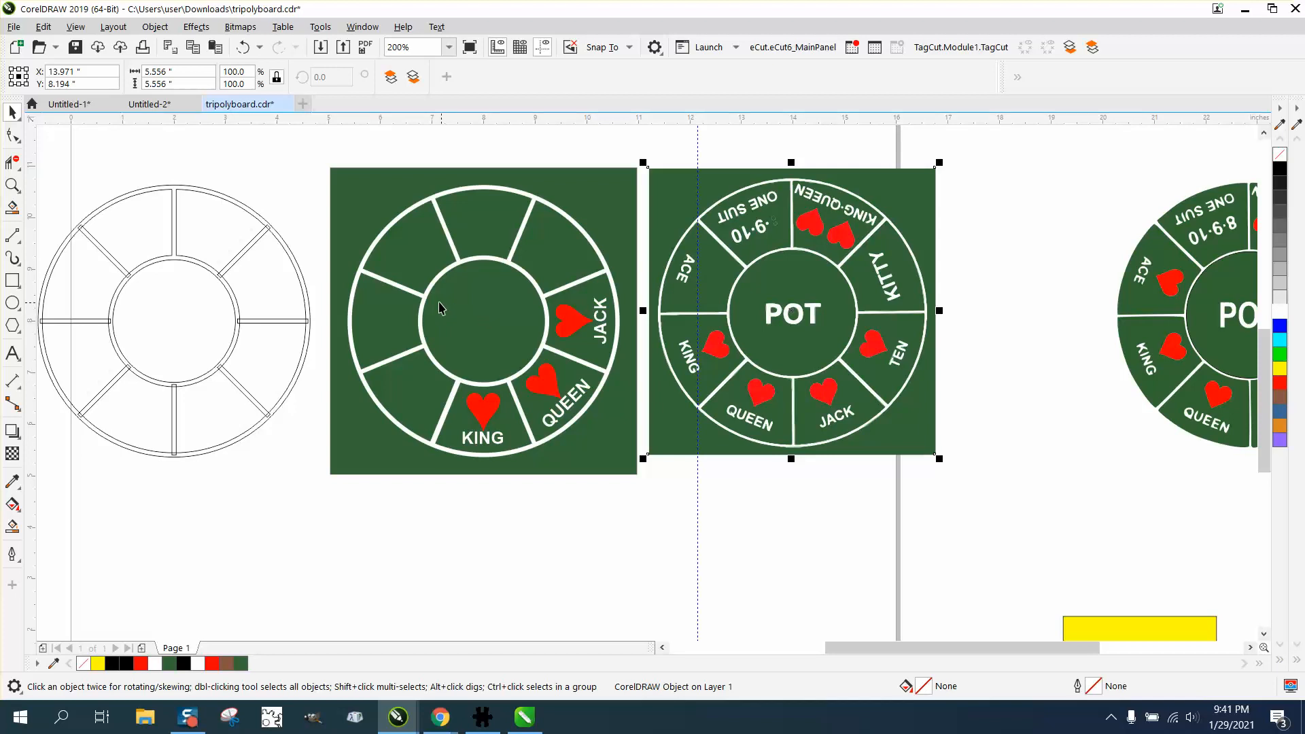
Examine the lettering, hearts and divider edges of the incomplete traced POT board up close, and return to the redrawn wheel and reference board.
{"action": "scroll", "coordinate": [438, 307], "scroll_direction": "down", "scroll_amount": 2}
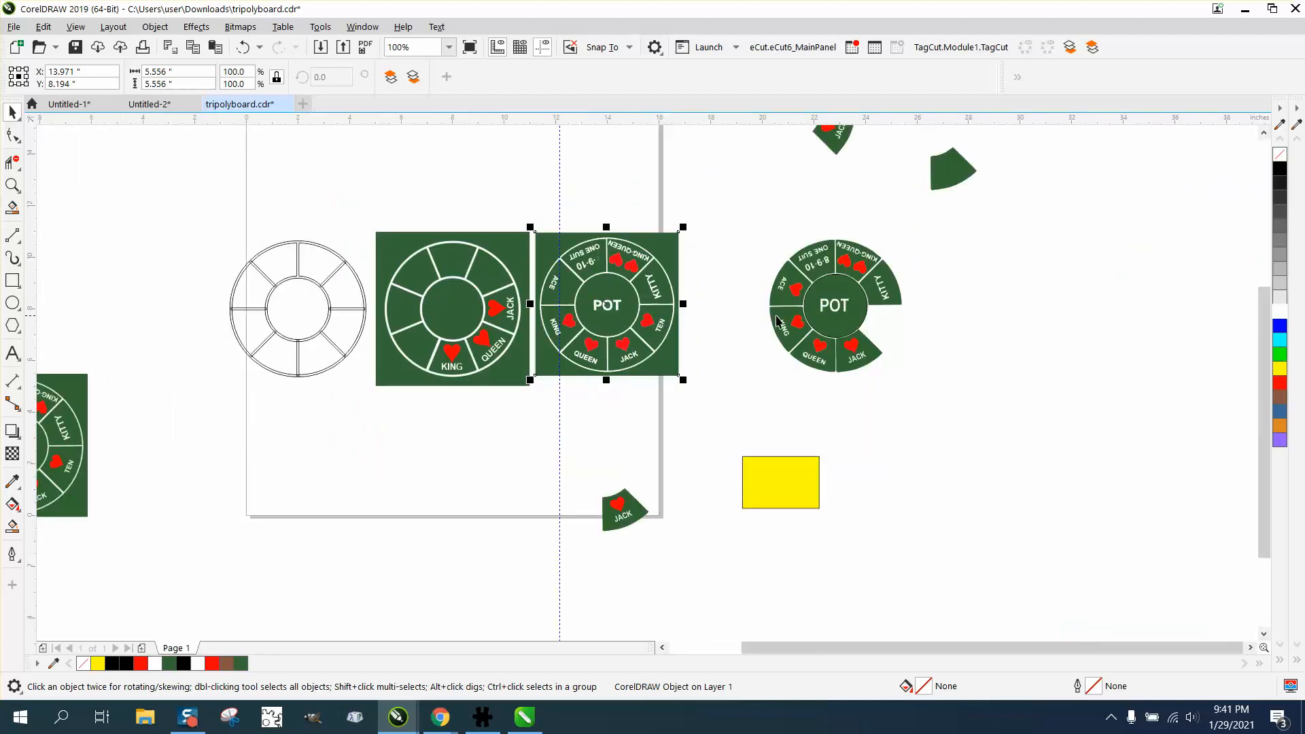
{"action": "left_click", "coordinate": [18, 178]}
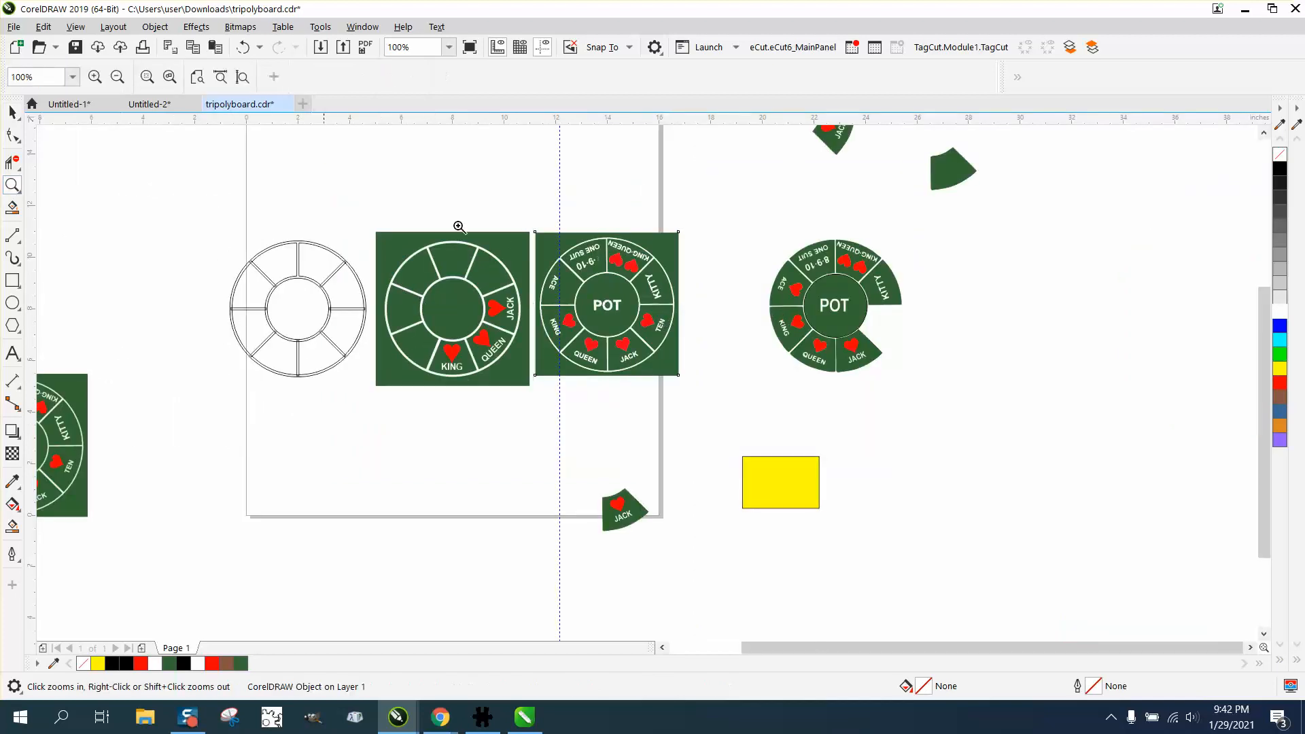
{"action": "left_click_drag", "start_coordinate": [824, 239], "coordinate": [947, 345]}
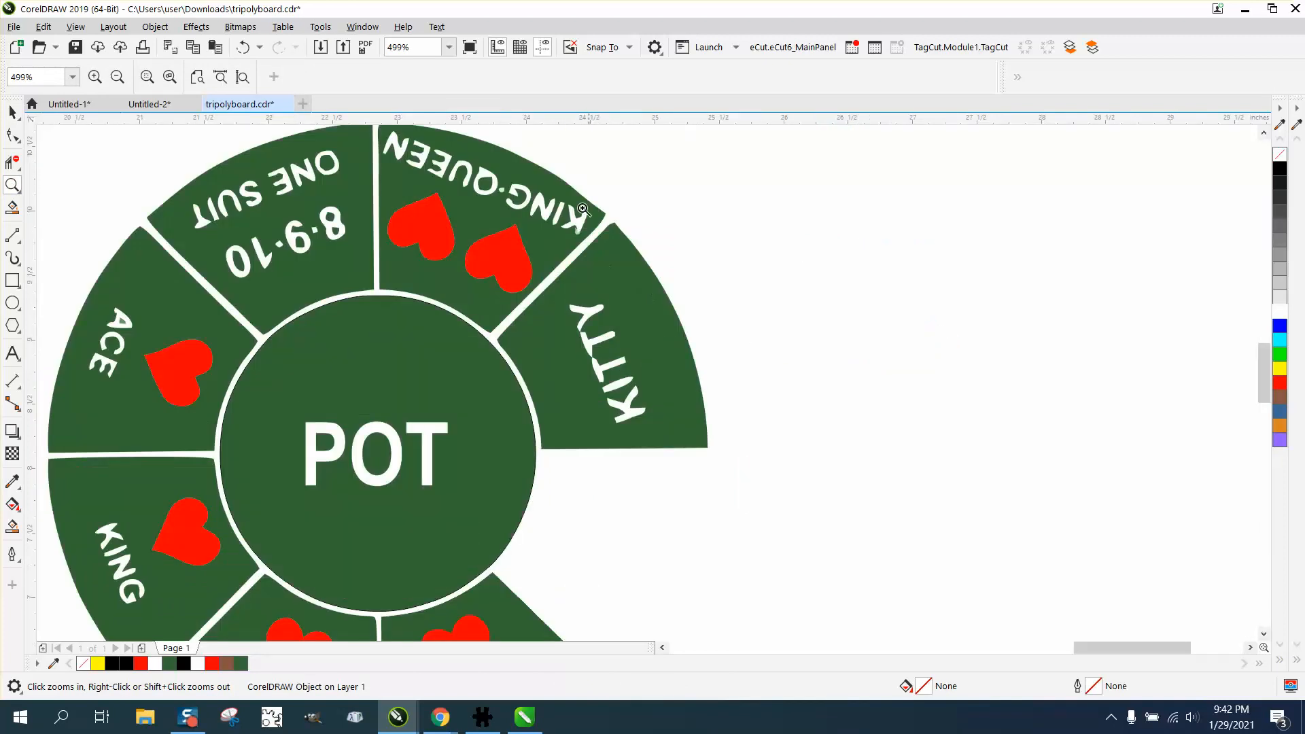
{"action": "left_click_drag", "start_coordinate": [583, 208], "coordinate": [655, 249]}
{"action": "scroll", "coordinate": [344, 364], "scroll_direction": "down", "scroll_amount": 3}
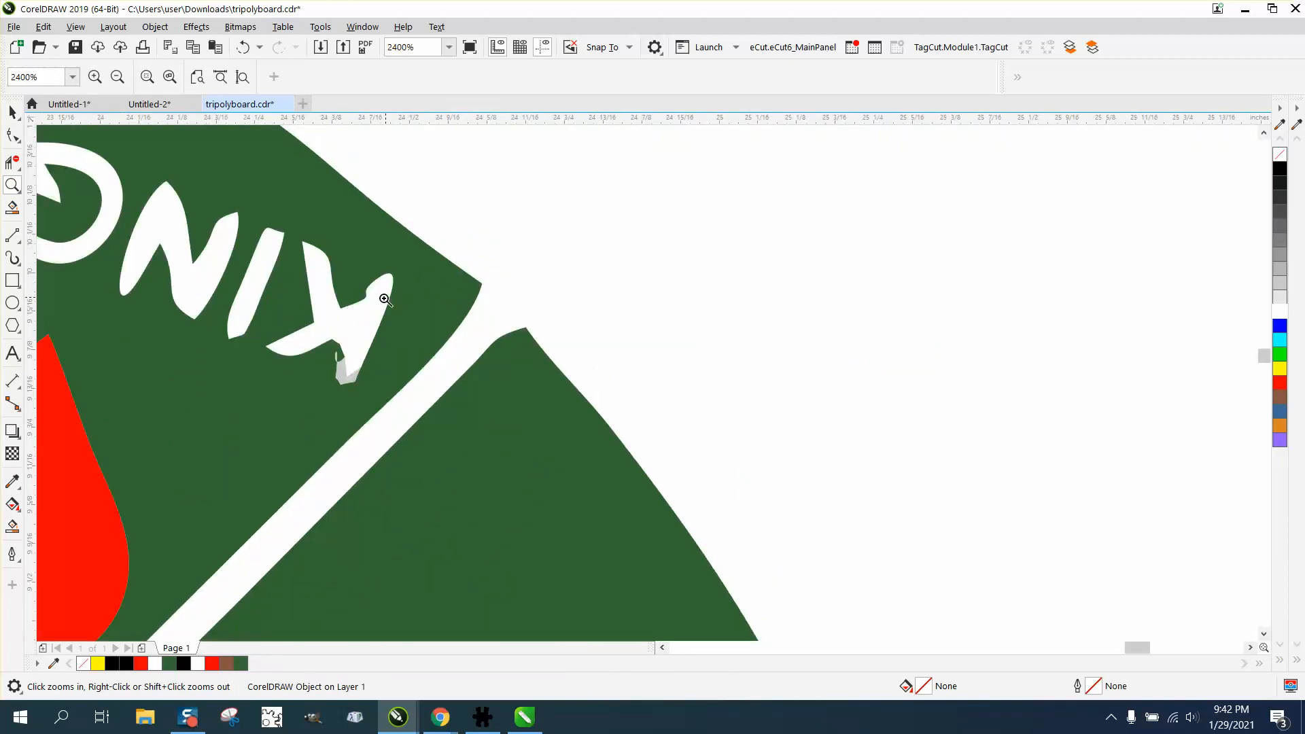
{"action": "scroll", "coordinate": [347, 318], "scroll_direction": "down", "scroll_amount": 3}
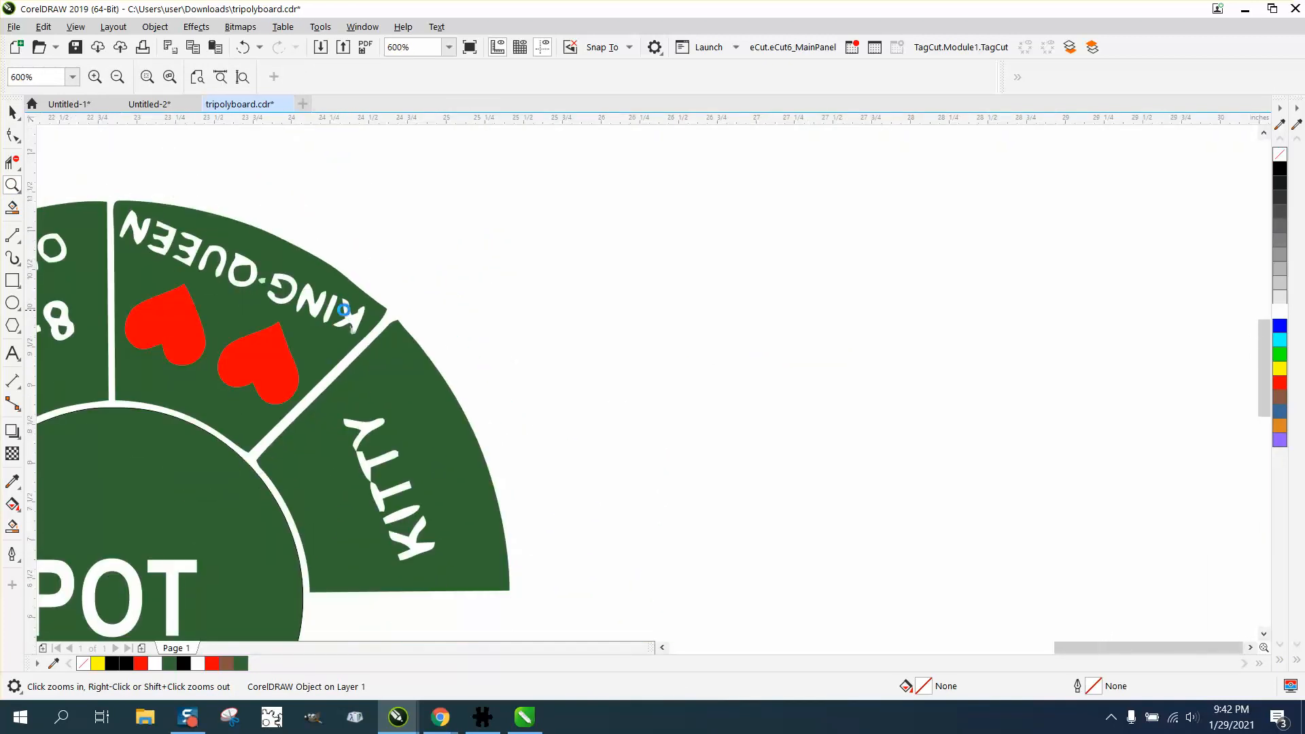
{"action": "scroll", "coordinate": [347, 318], "scroll_direction": "down", "scroll_amount": 2}
{"action": "left_click_drag", "start_coordinate": [214, 290], "coordinate": [350, 365]}
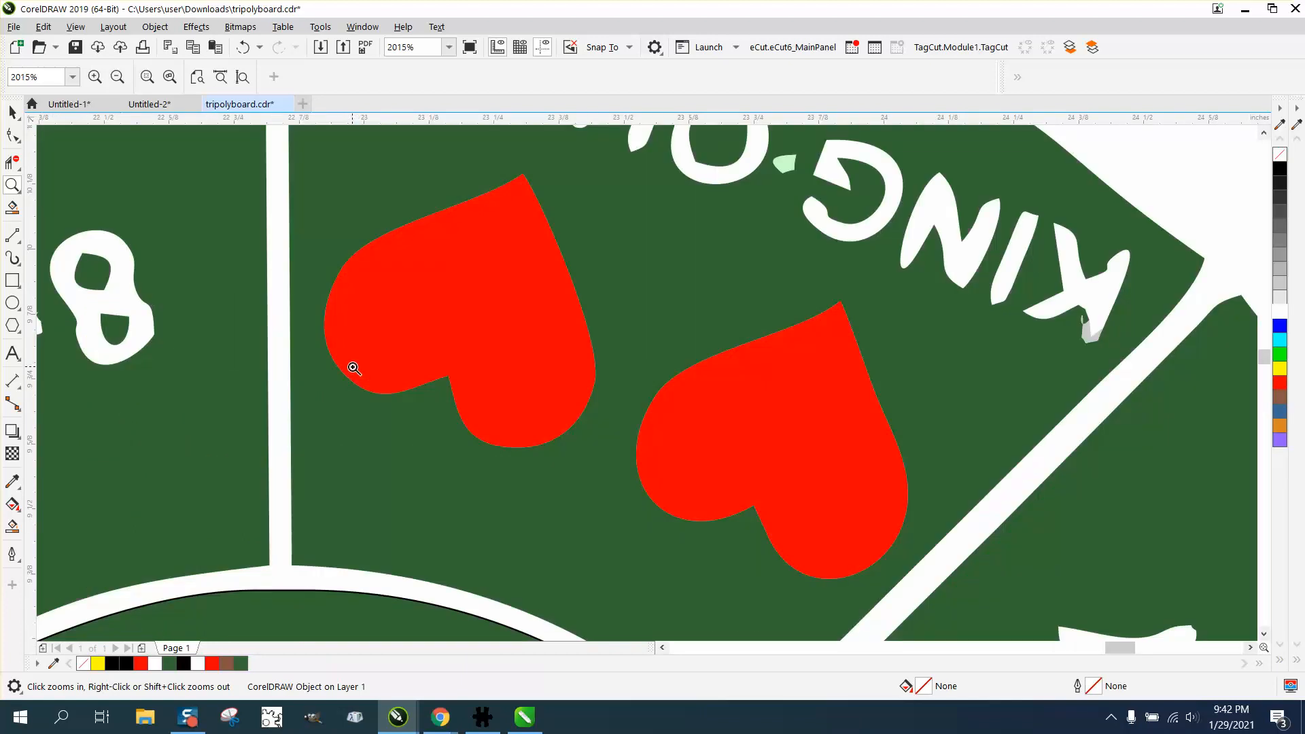
{"action": "scroll", "coordinate": [350, 364], "scroll_direction": "down", "scroll_amount": 5}
{"action": "scroll", "coordinate": [356, 352], "scroll_direction": "down", "scroll_amount": 2}
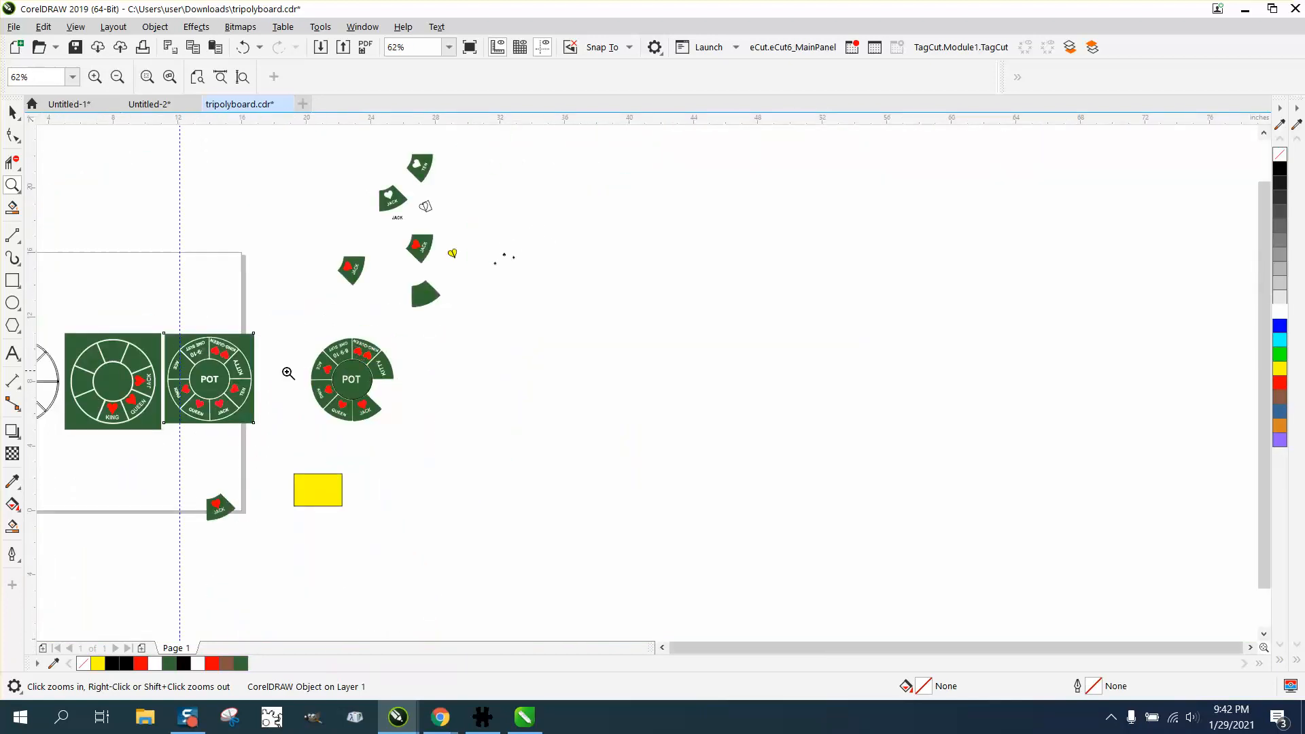
{"action": "left_click_drag", "start_coordinate": [84, 332], "coordinate": [210, 430]}
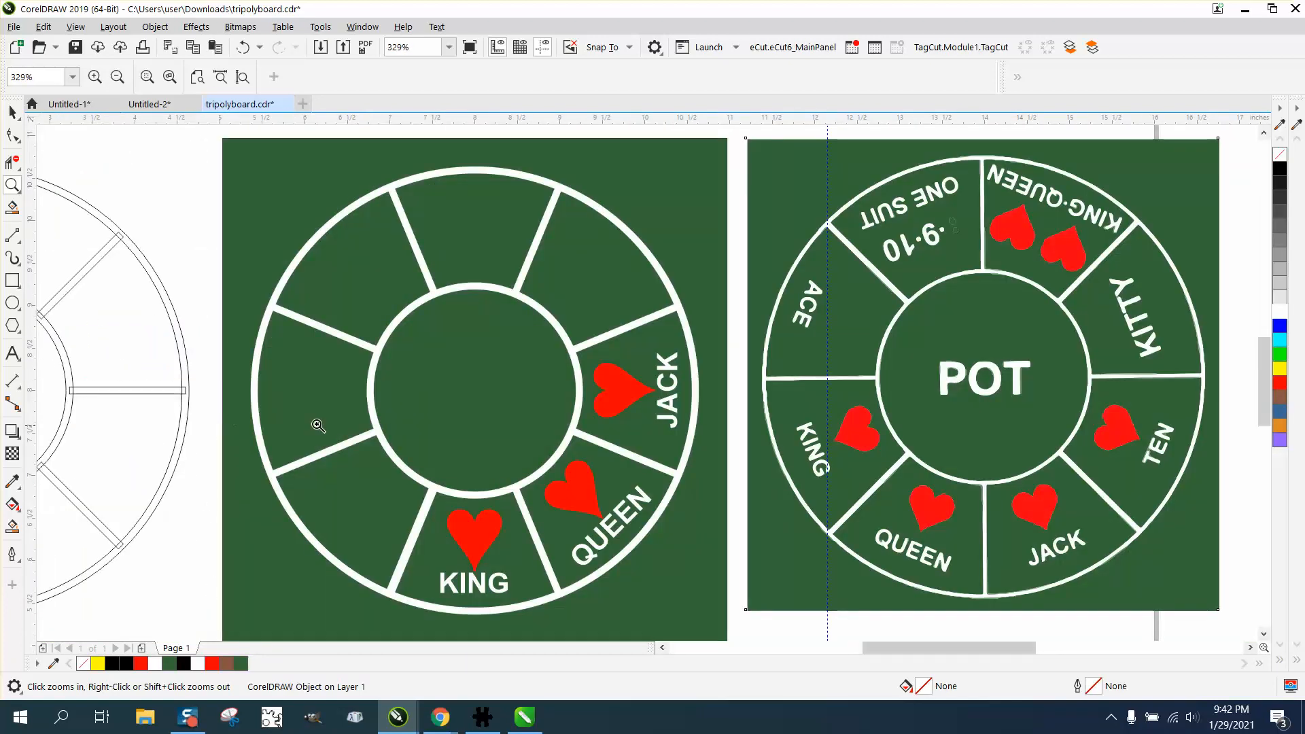